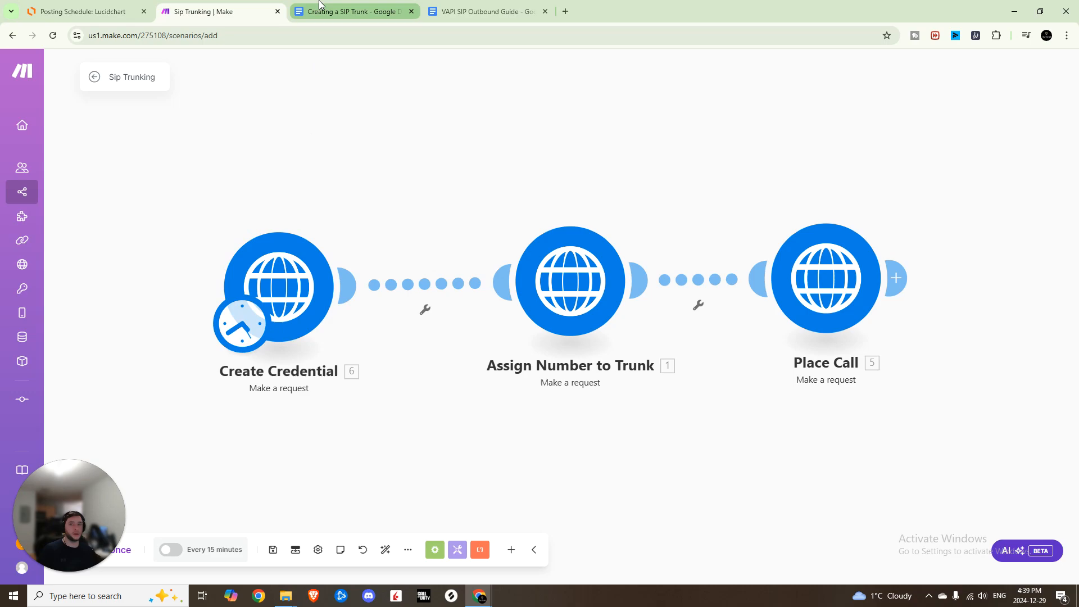
Retitle the SIP trunk document's heading to "Creating an Outbound SIP Trunk".
click(349, 11)
scroll(506, 297, down, 2)
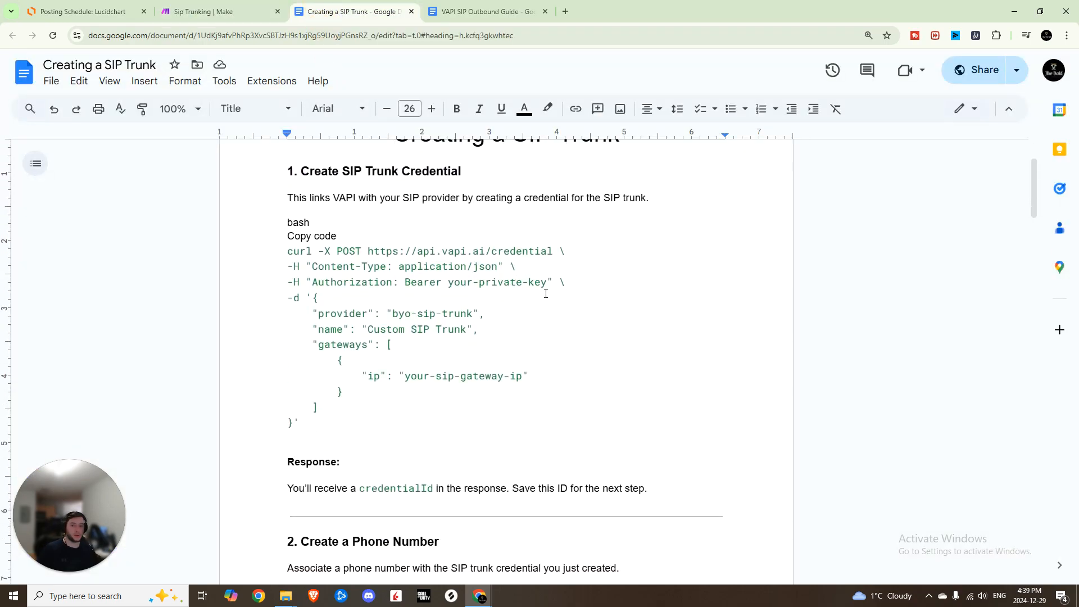
scroll(536, 293, up, 2)
drag(392, 250, 631, 261)
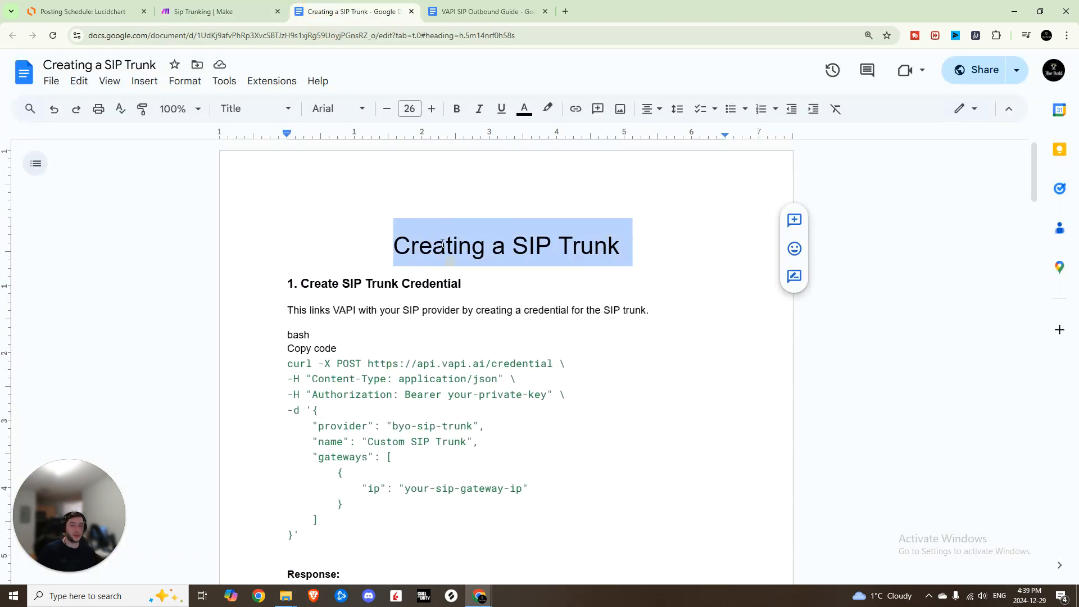
click(503, 249)
text(n Outbound)
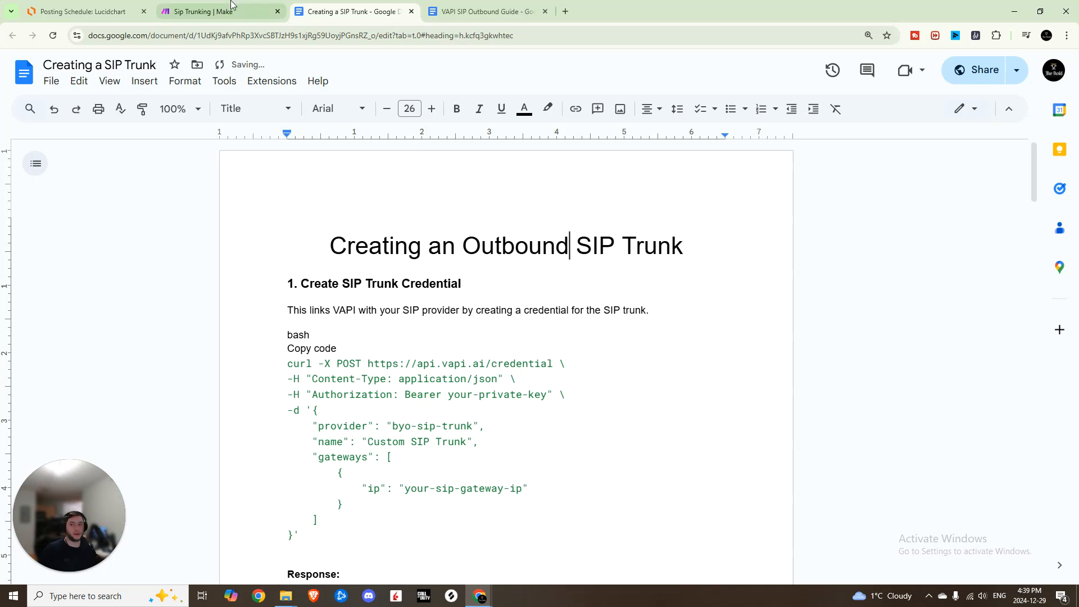
Review the SIP trunk document's credential instructions alongside the Make scenario.
click(214, 11)
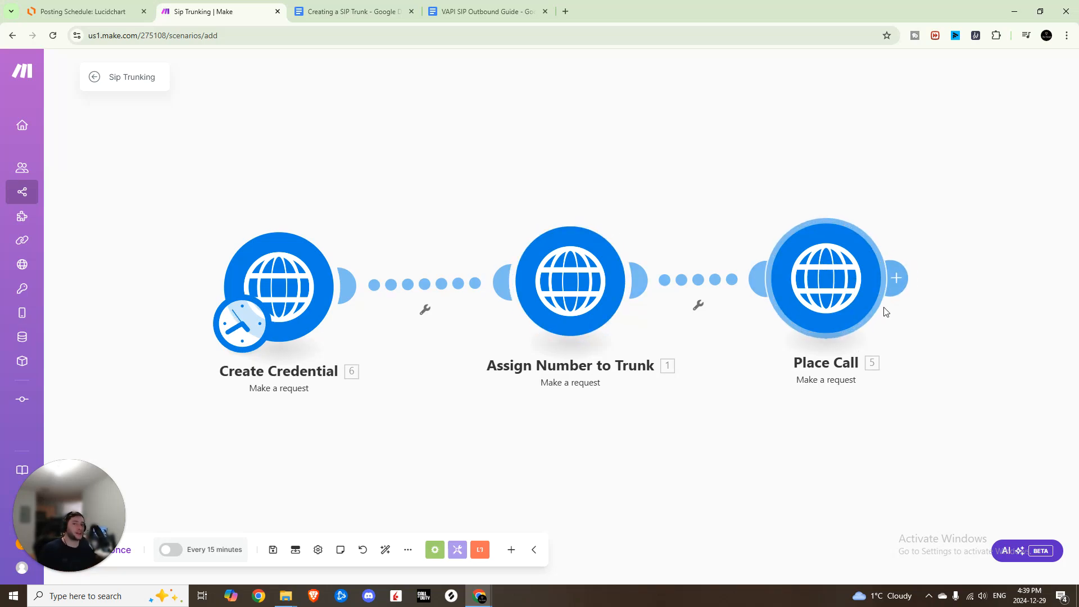
click(354, 11)
click(496, 207)
drag(292, 230, 380, 270)
click(327, 309)
drag(288, 307, 349, 482)
scroll(349, 481, down, 5)
click(203, 12)
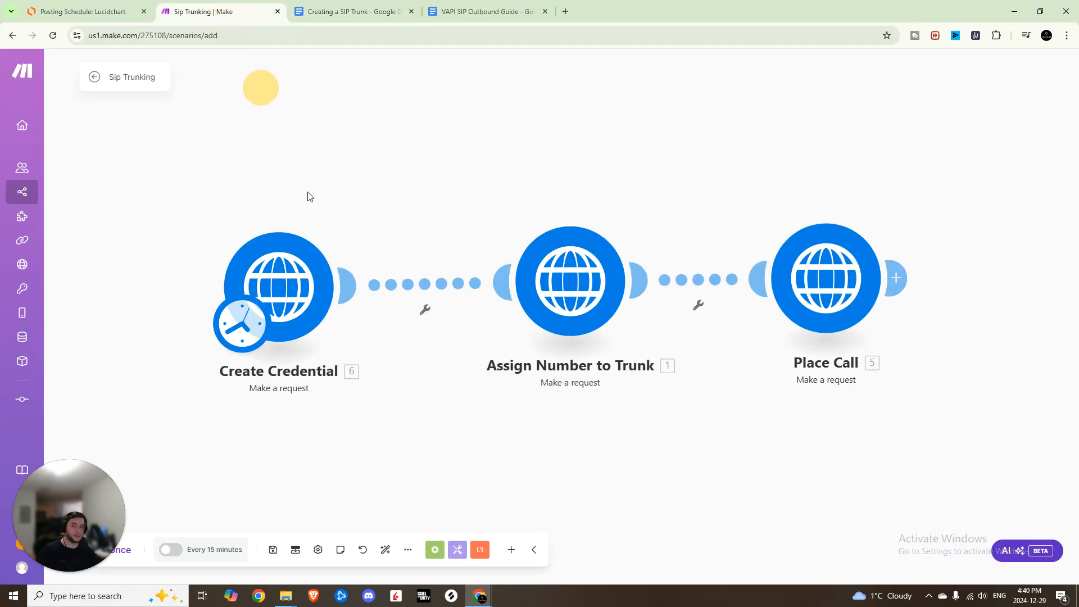
Review the Create Credential module's HTTP request settings and the VAPI SIP Outbound Guide document.
click(289, 250)
scroll(445, 368, down, 8)
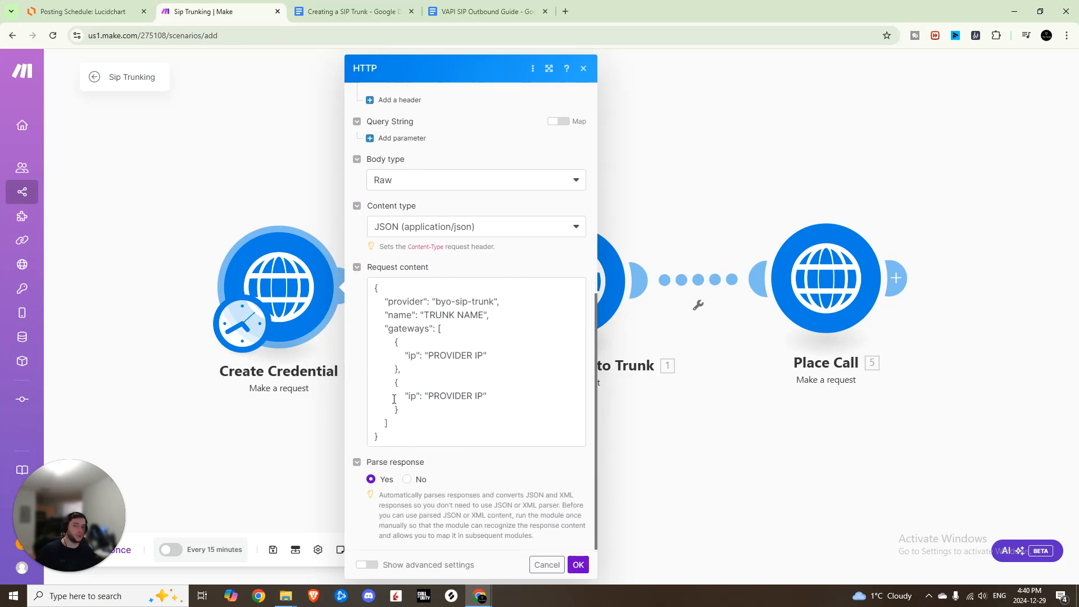
click(486, 12)
scroll(438, 275, down, 2)
scroll(344, 282, down, 6)
scroll(348, 289, down, 10)
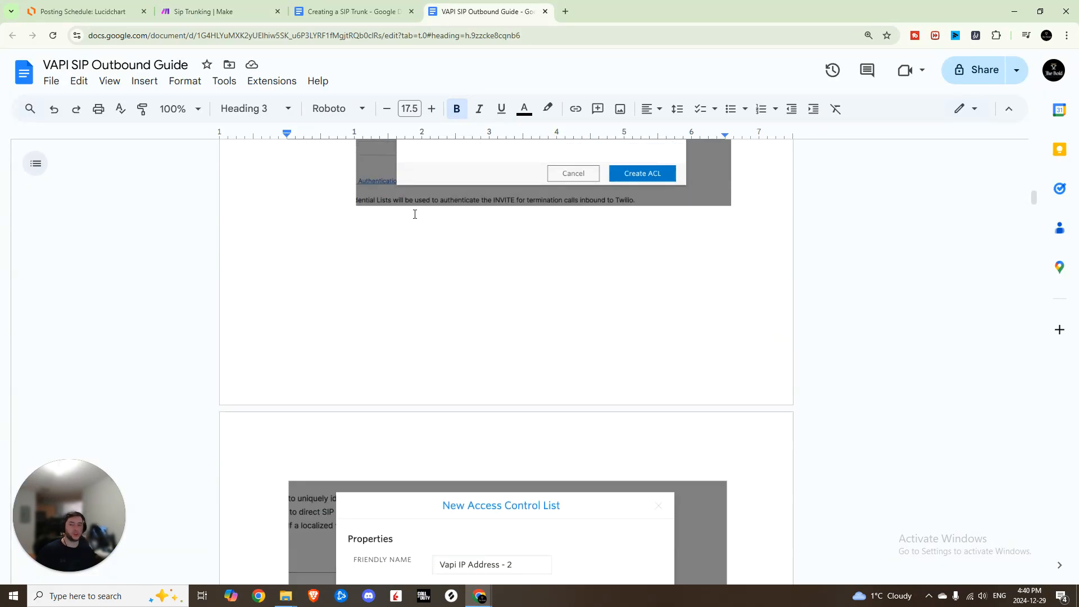
scroll(414, 224, down, 11)
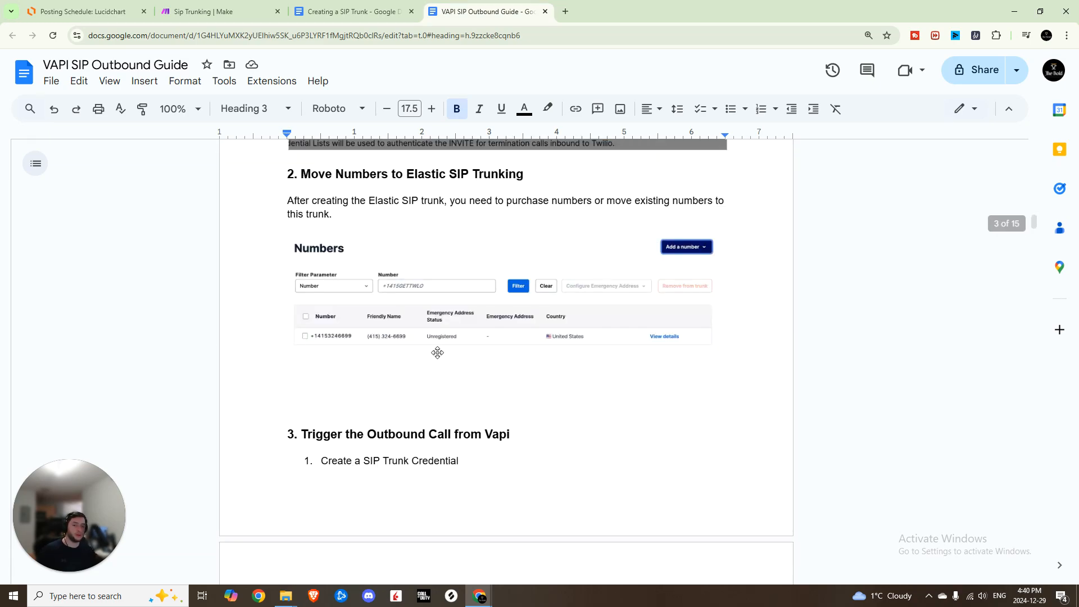
scroll(492, 338, down, 14)
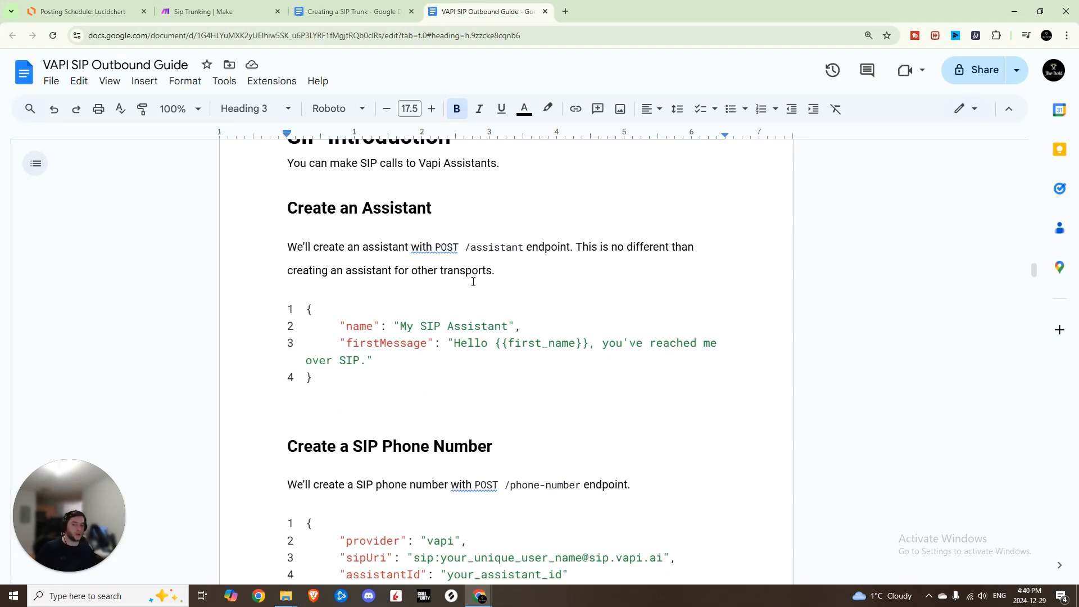
key(ctrl+2)
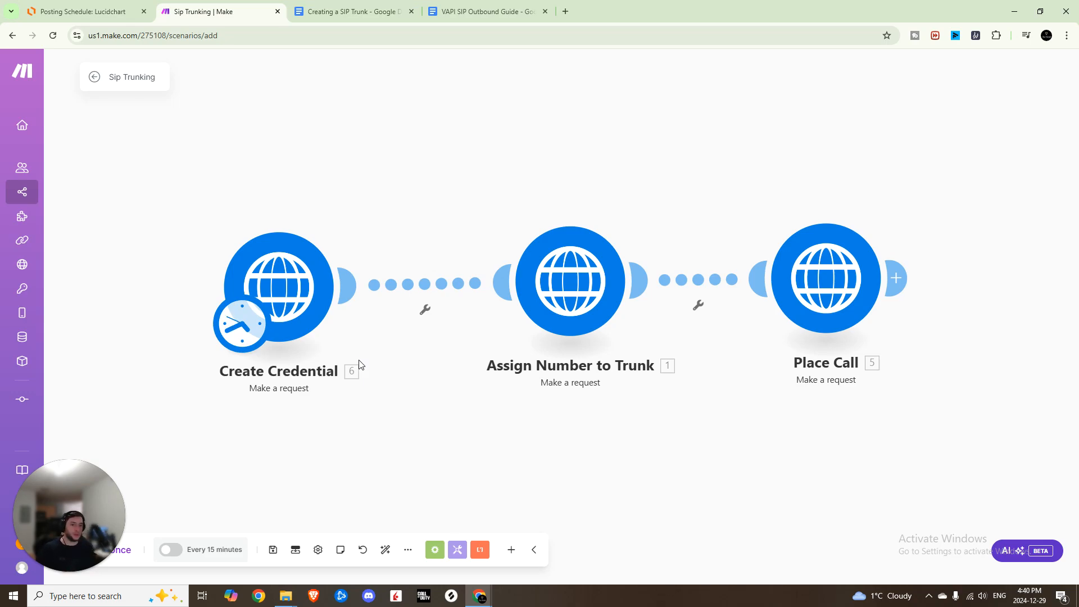
Compare the document's whitelisted VAPI IPs with the module's URL and Authorization header value.
click(370, 14)
drag(322, 285, 426, 433)
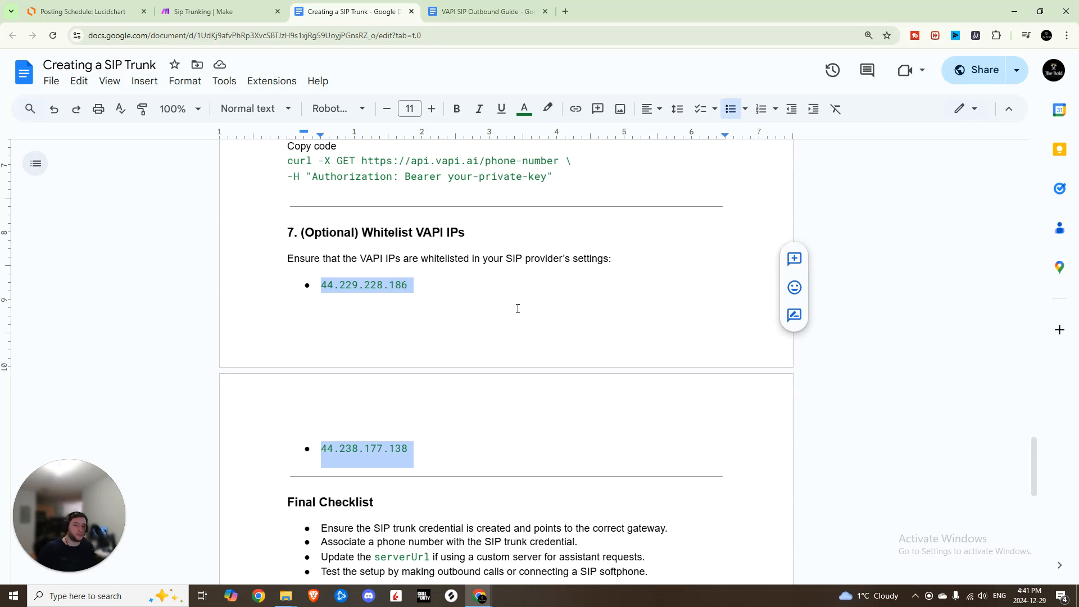
key(ctrl+shift+Tab)
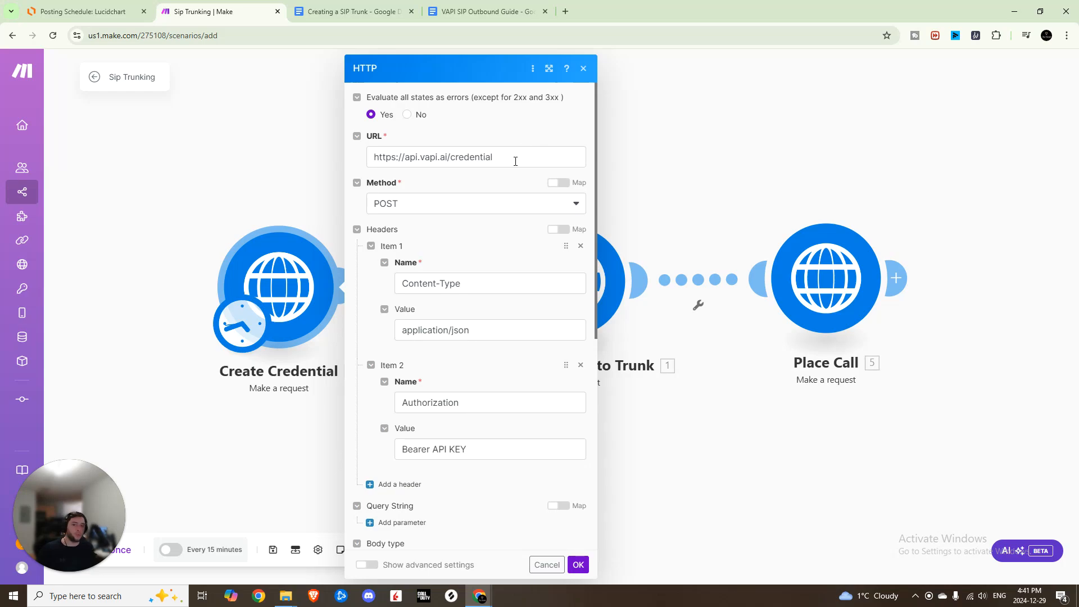
click(499, 156)
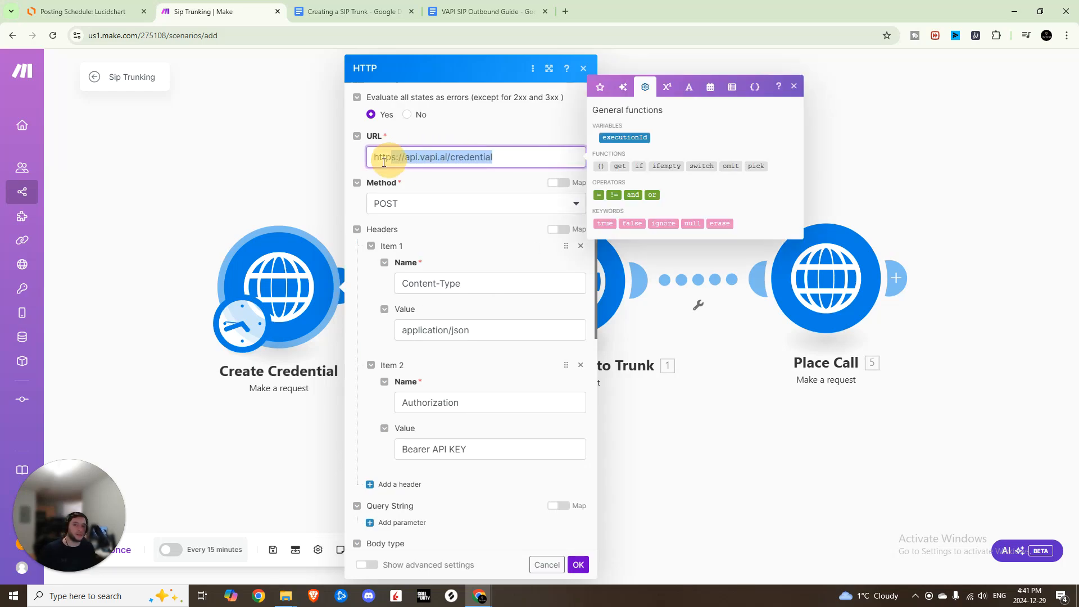
click(508, 137)
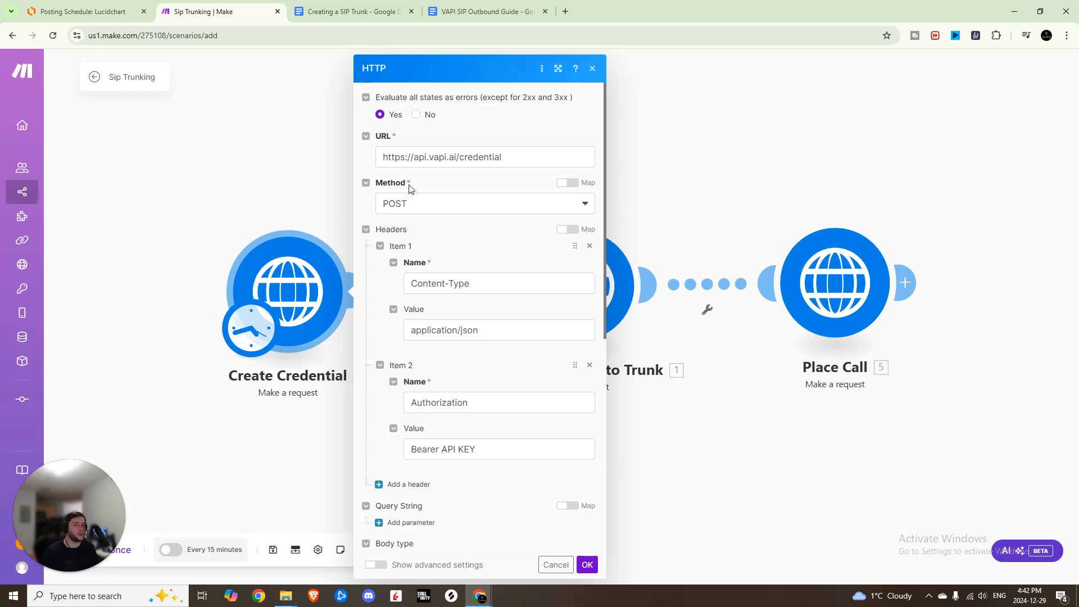
scroll(410, 224, down, 2)
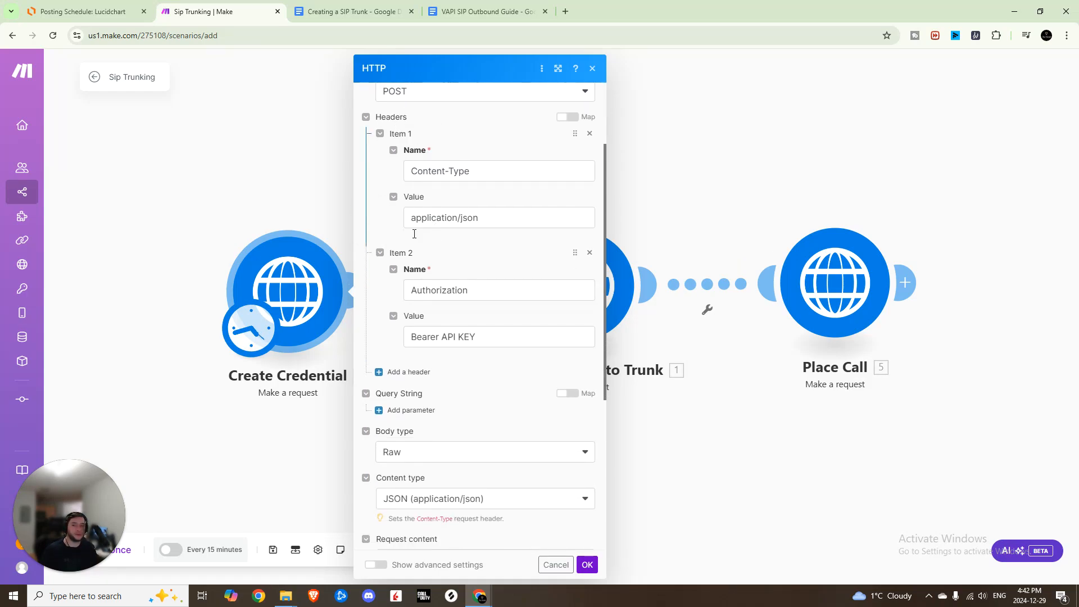
drag(497, 332, 443, 347)
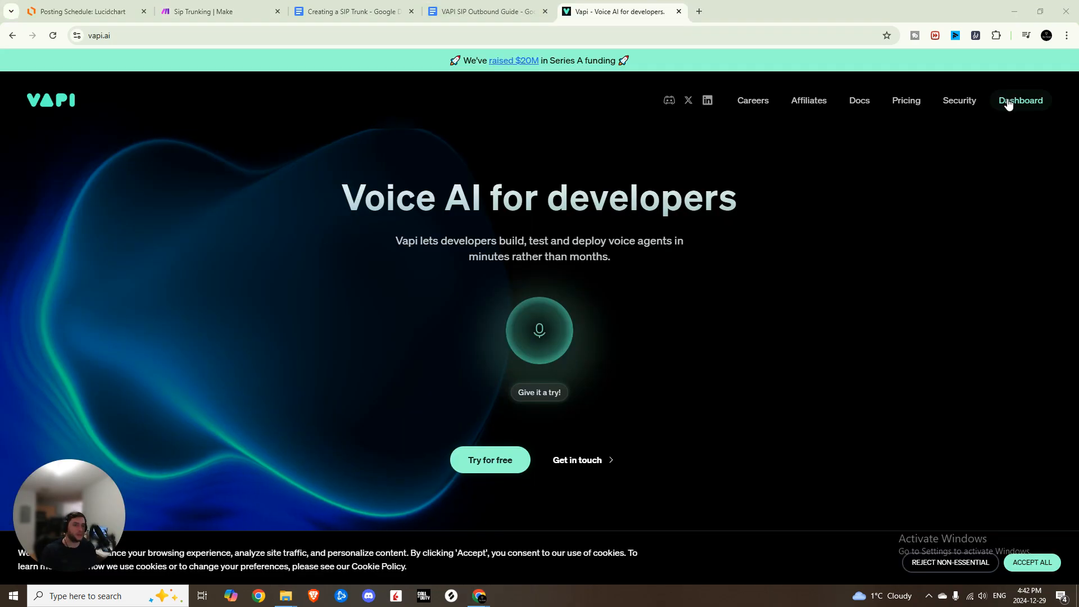
Open the Vapi dashboard's API Keys page and copy the private API key.
click(1009, 103)
drag(73, 571, 390, 487)
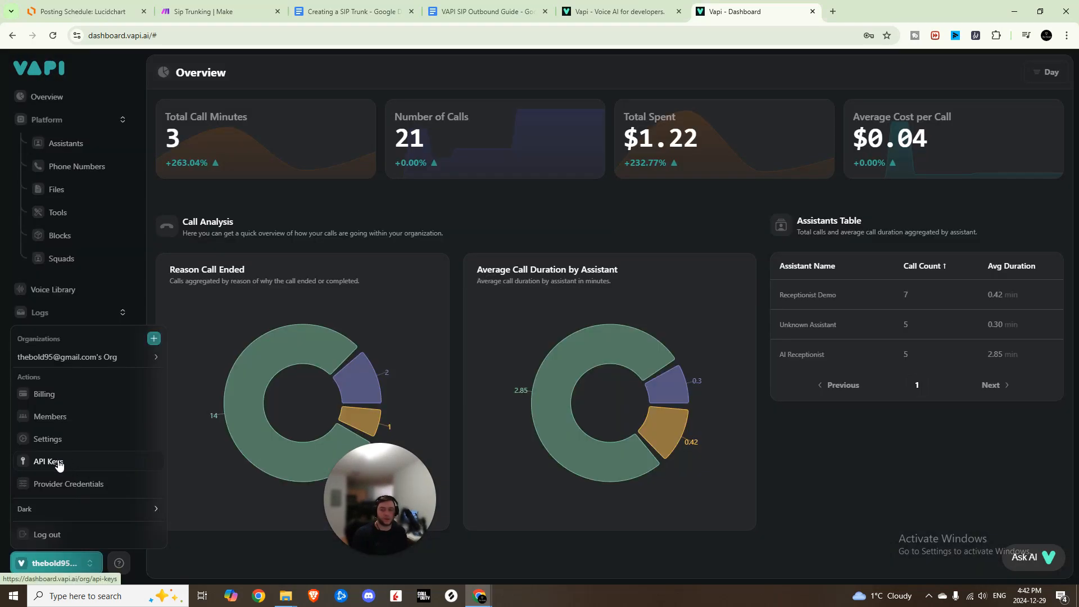
click(59, 464)
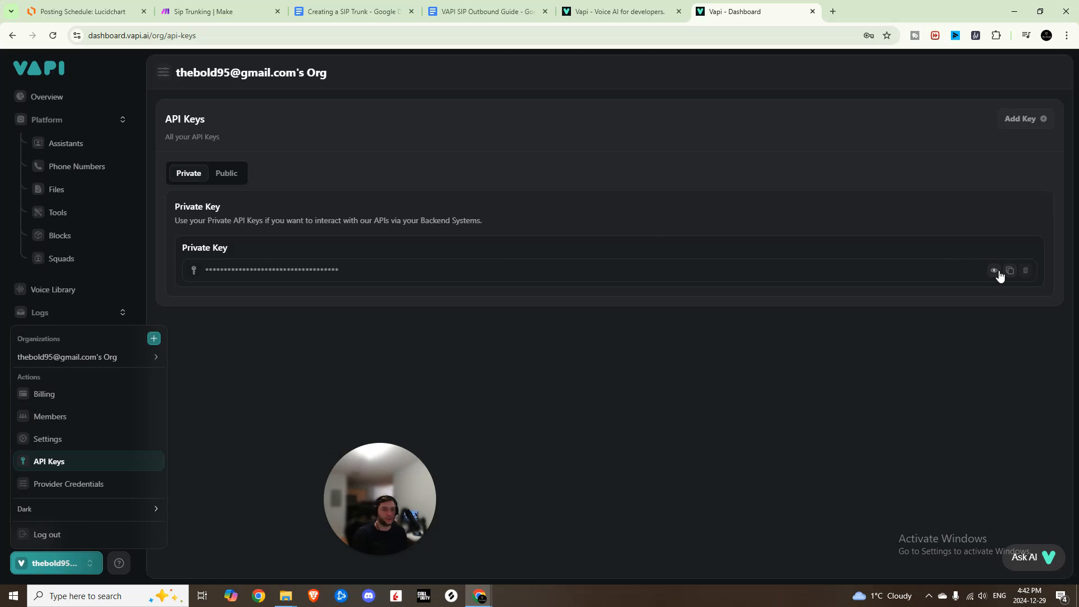
click(1010, 273)
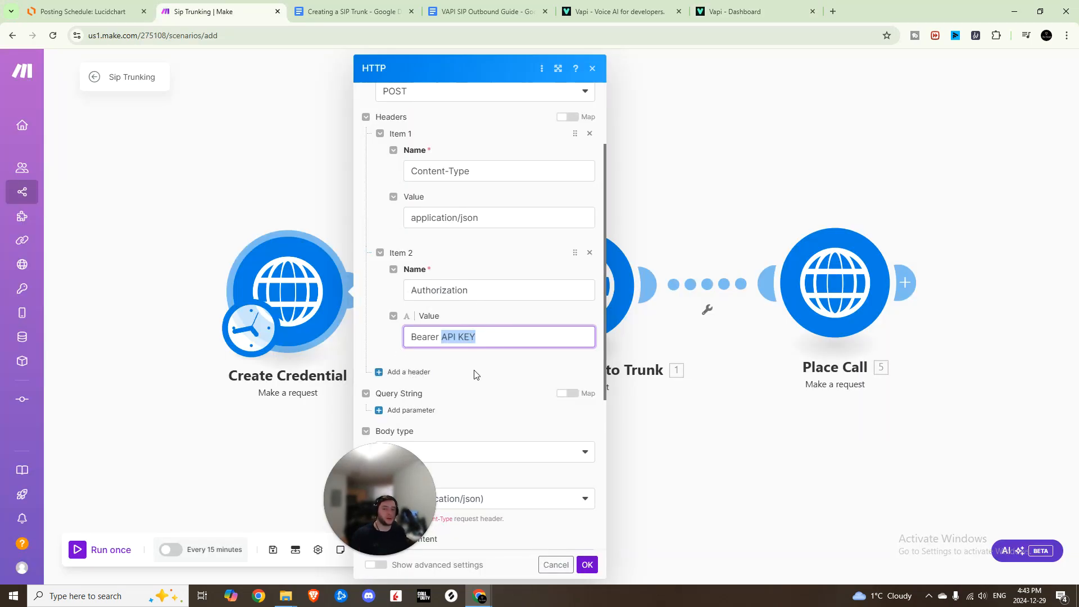
Go through the request content JSON's provider, name and gateway IP entries, then close the module settings.
scroll(474, 371, down, 5)
drag(387, 289, 421, 423)
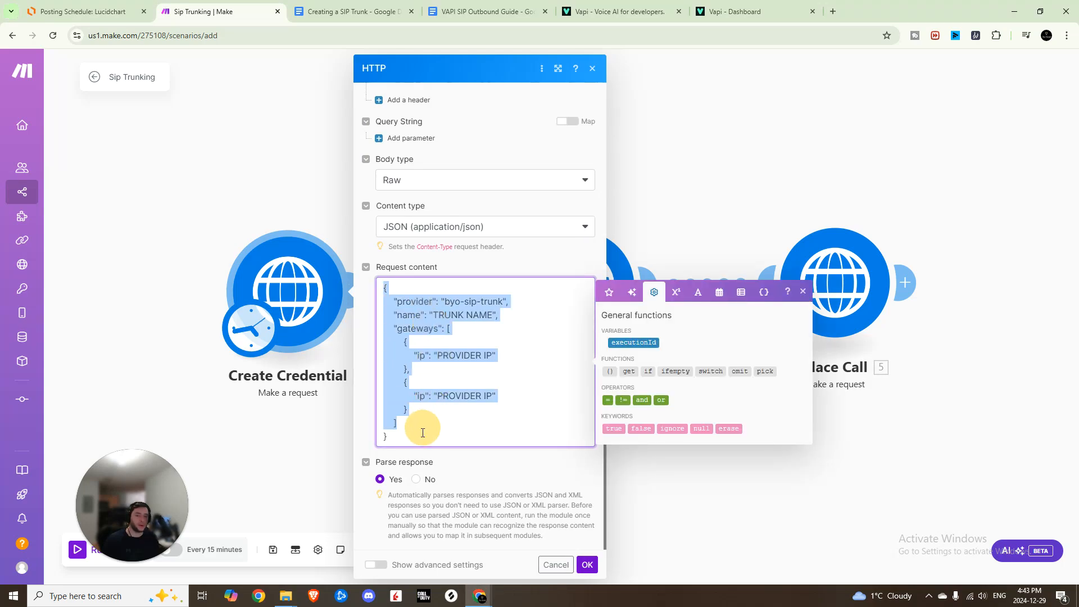
click(425, 426)
drag(443, 298, 504, 298)
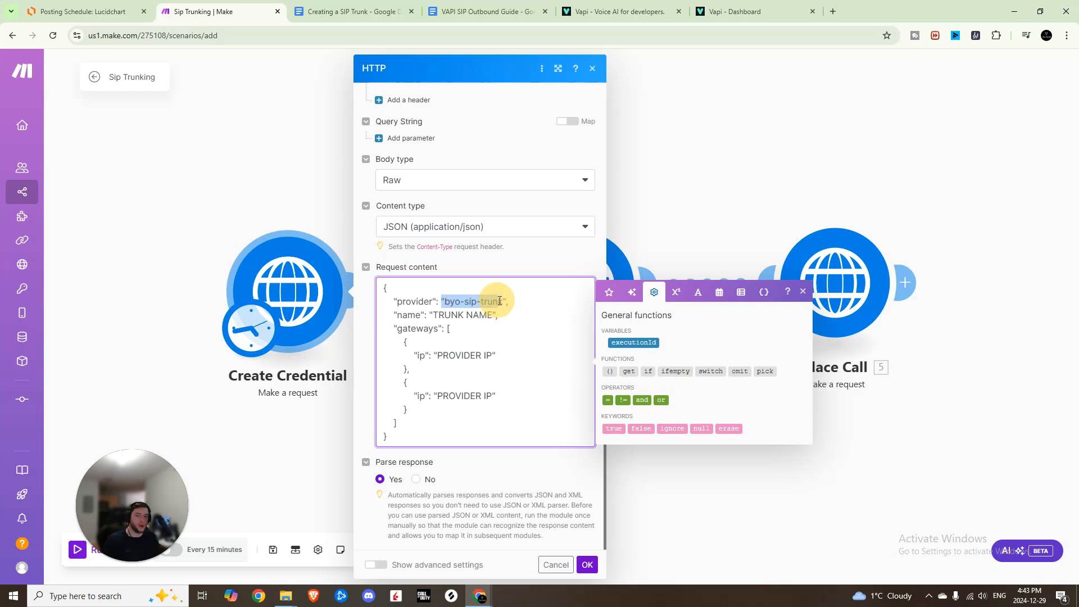
click(502, 297)
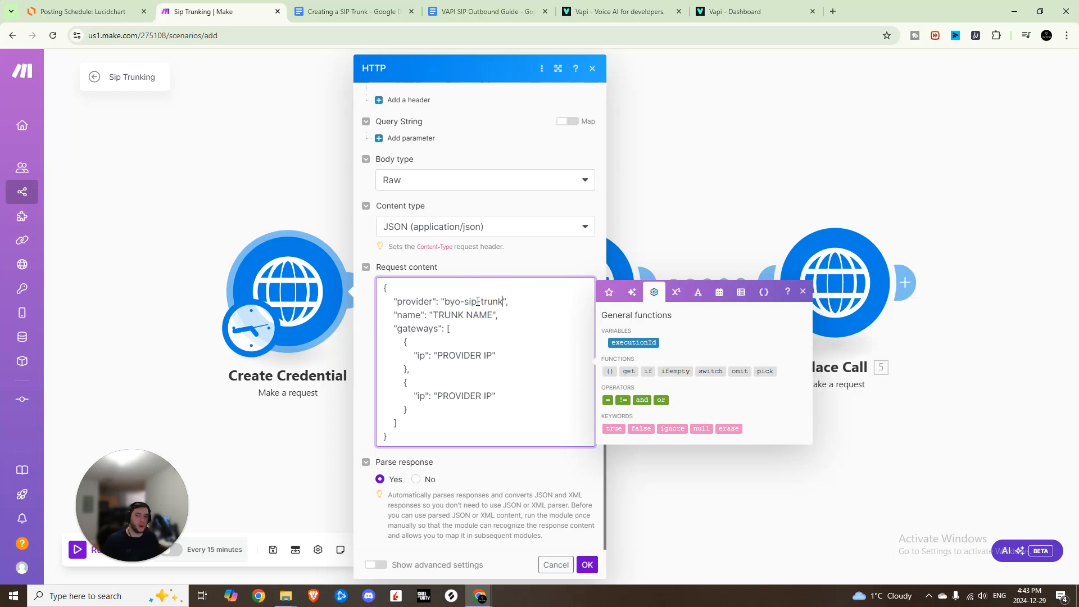
mouse_move(505, 301)
mouse_down()
mouse_move(397, 301)
mouse_move(444, 315)
mouse_move(426, 315)
mouse_move(493, 315)
mouse_up()
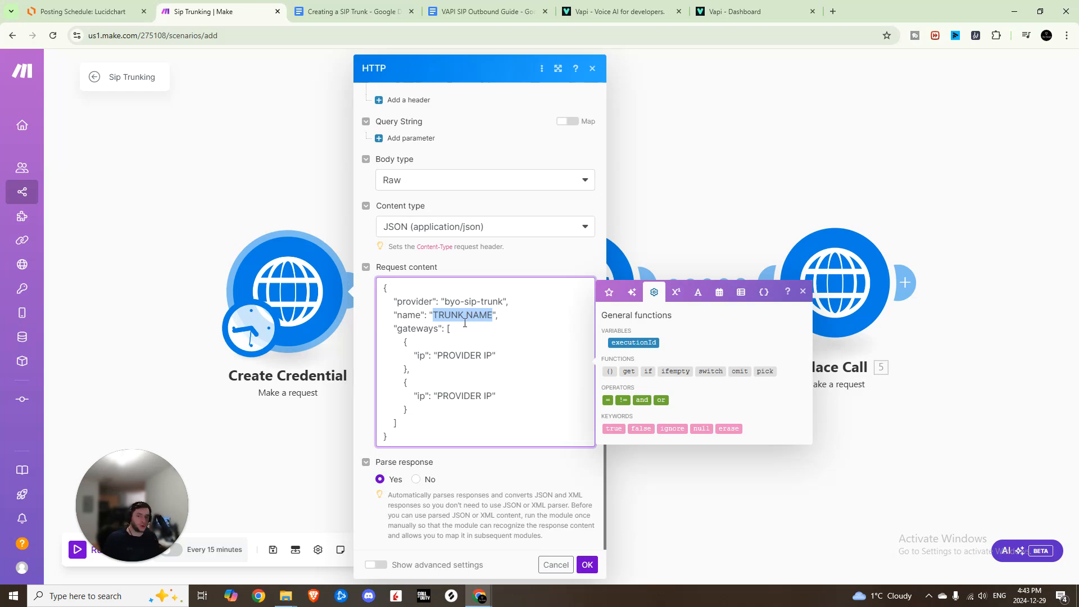
drag(453, 325, 374, 357)
click(503, 352)
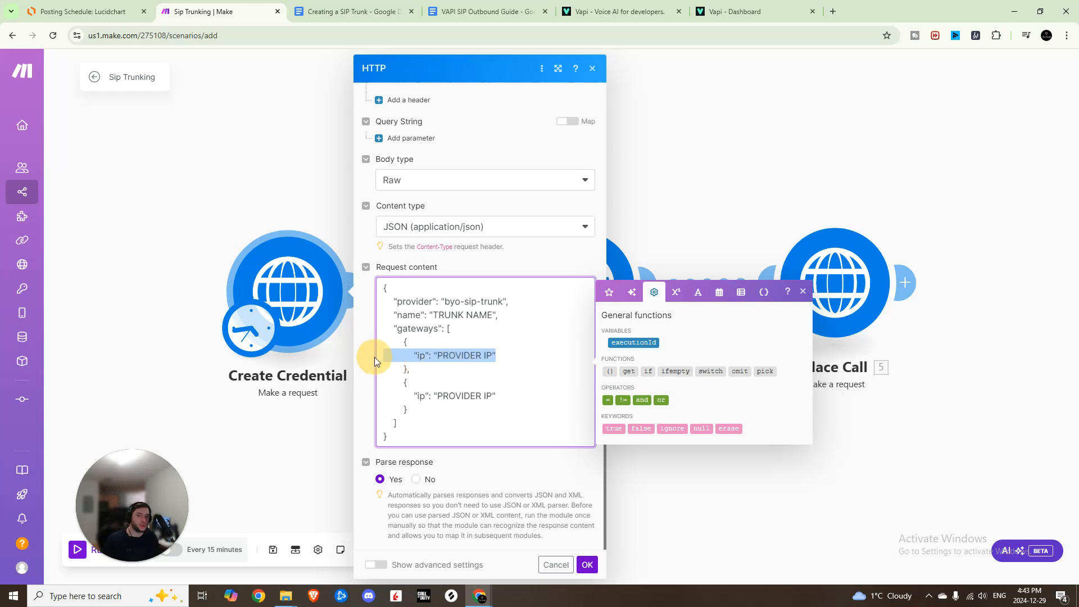
drag(512, 396, 386, 393)
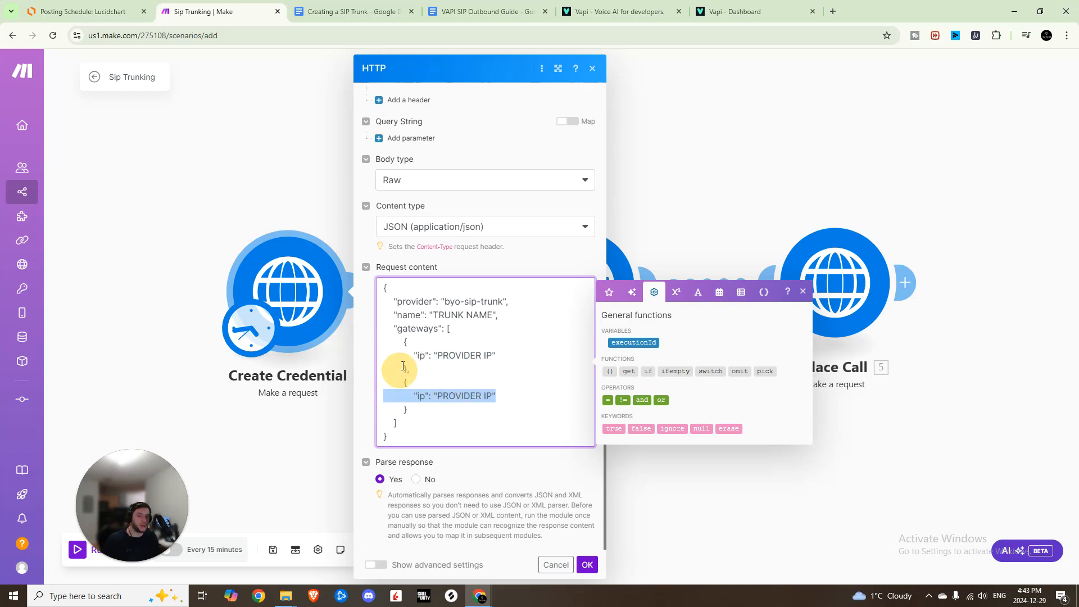
click(381, 355)
shift+click(527, 355)
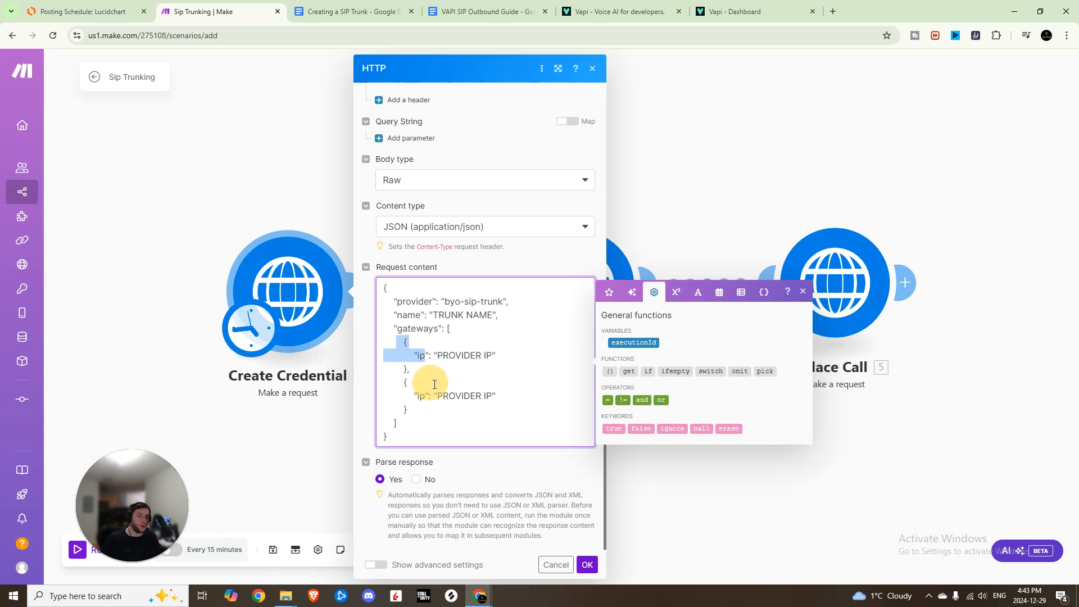
drag(497, 396, 417, 409)
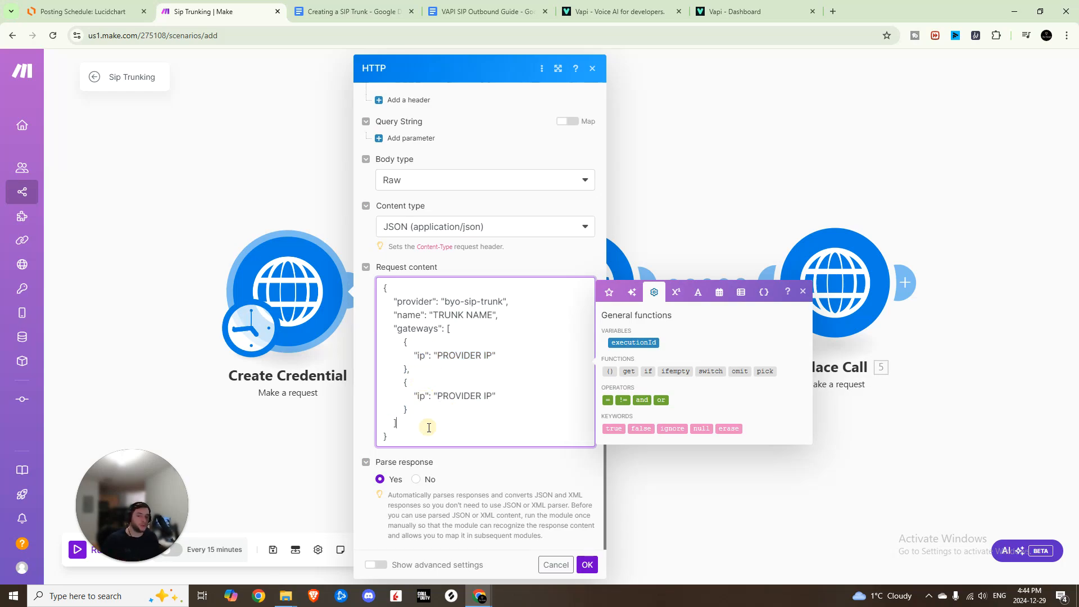
mouse_move(437, 356)
mouse_down()
mouse_move(484, 355)
mouse_move(436, 354)
mouse_up()
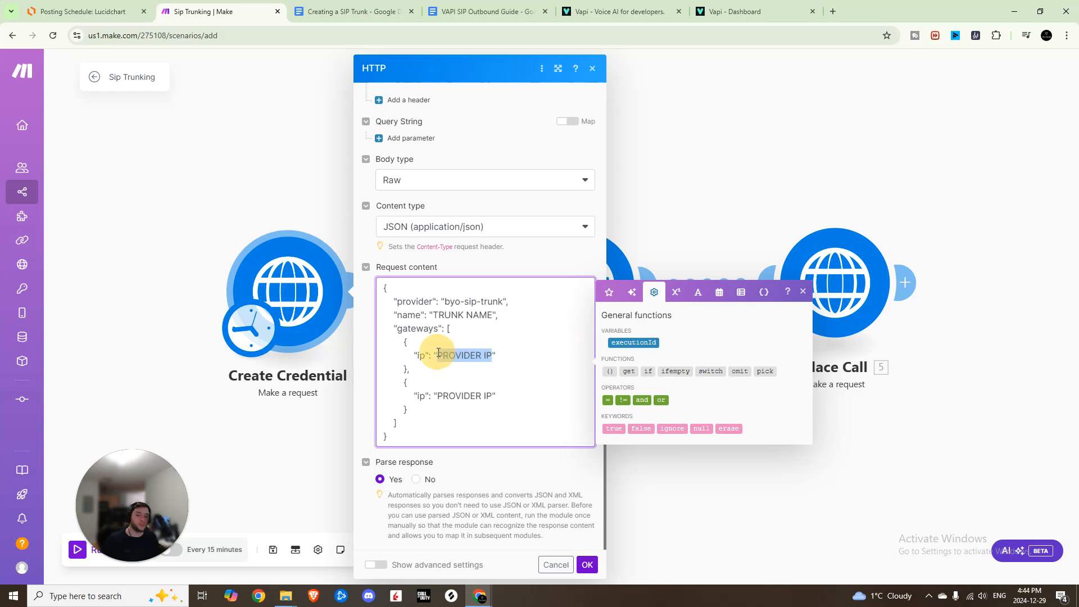
drag(493, 395, 441, 392)
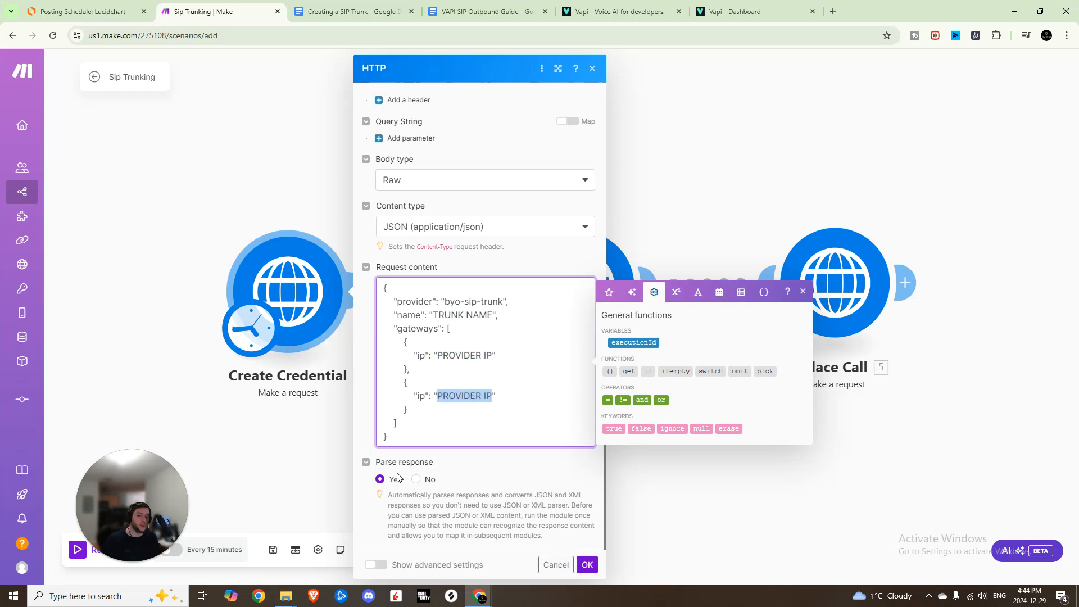
click(587, 564)
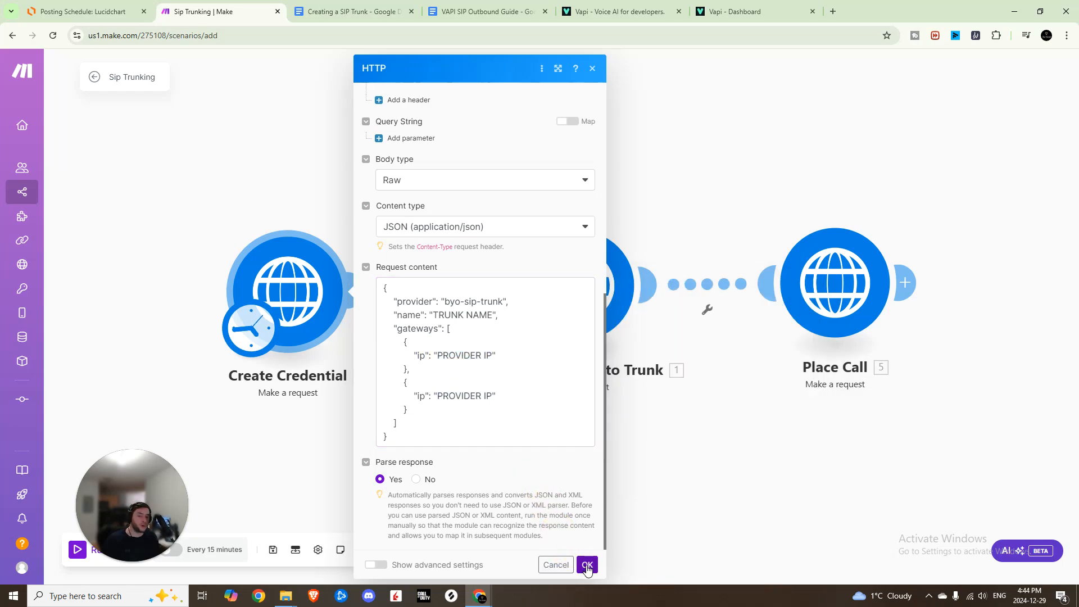
Reopen the Create Credential module's settings to examine its request content.
right_click(302, 299)
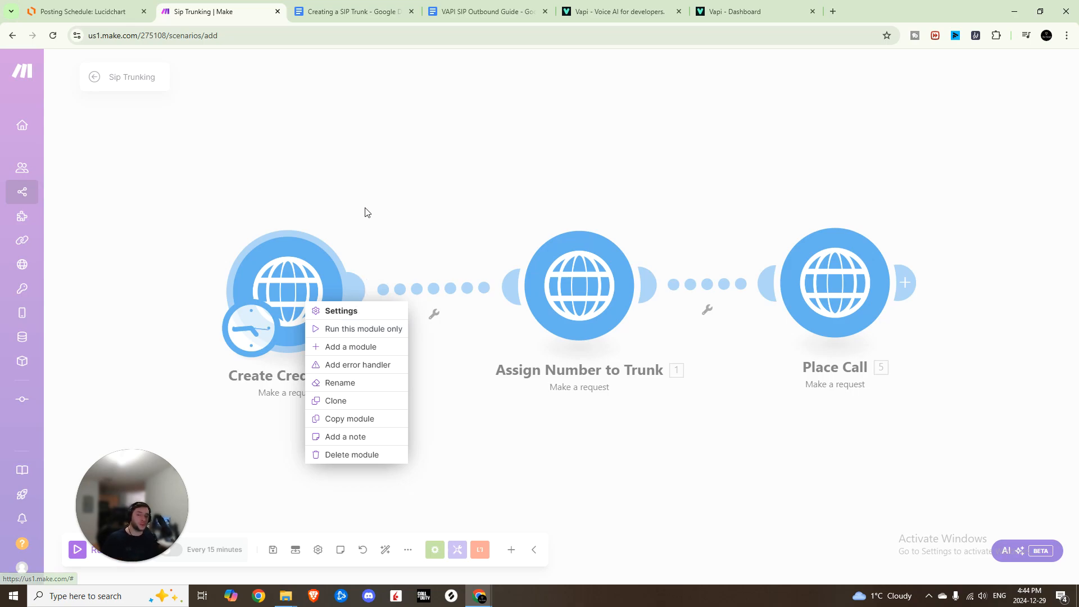
click(350, 242)
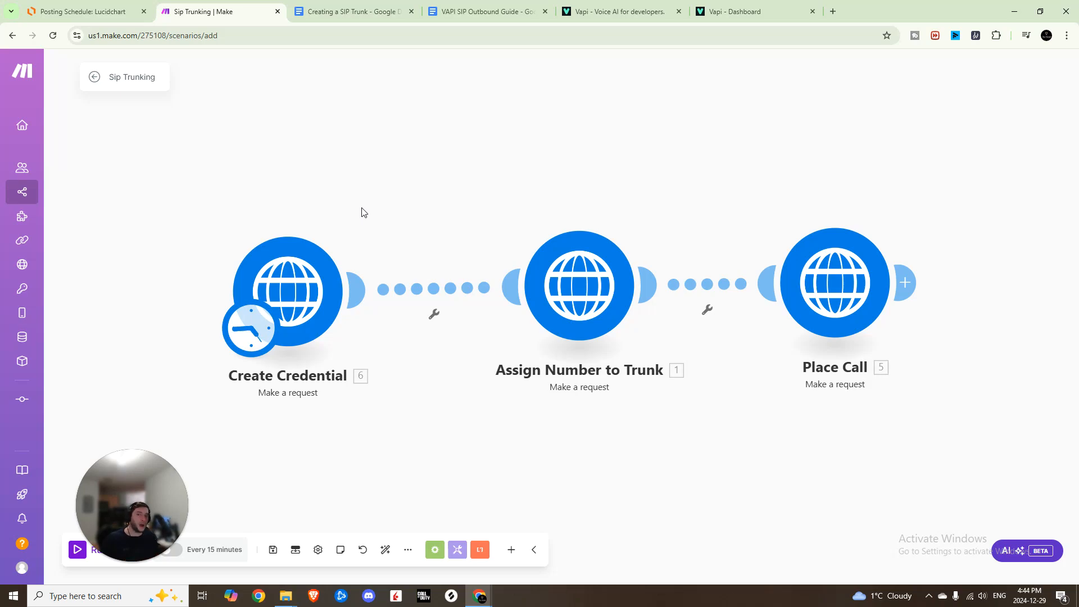
click(289, 294)
scroll(419, 391, down, 5)
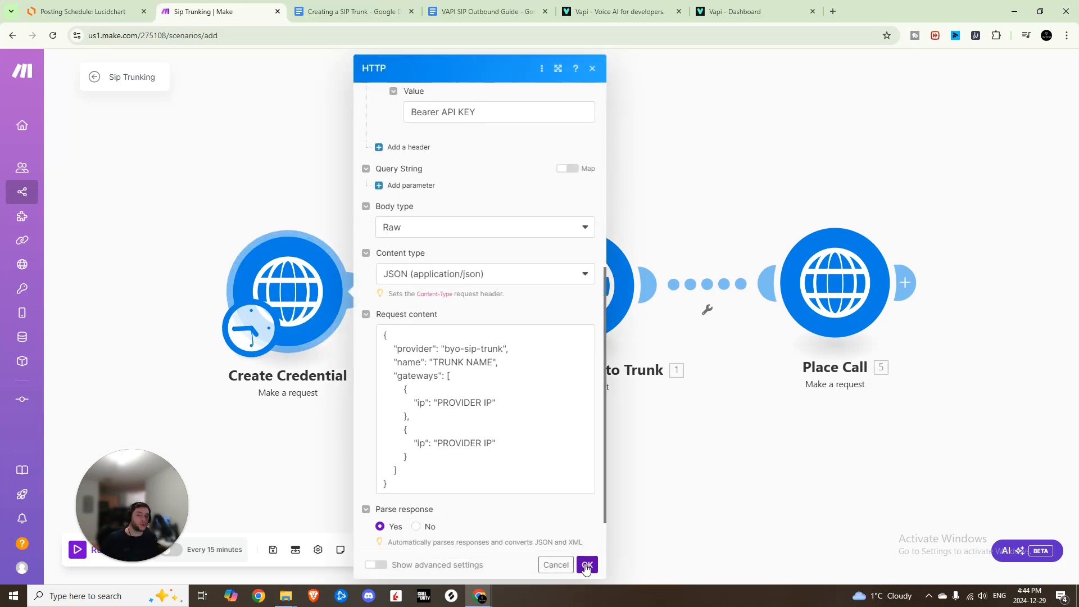
click(585, 565)
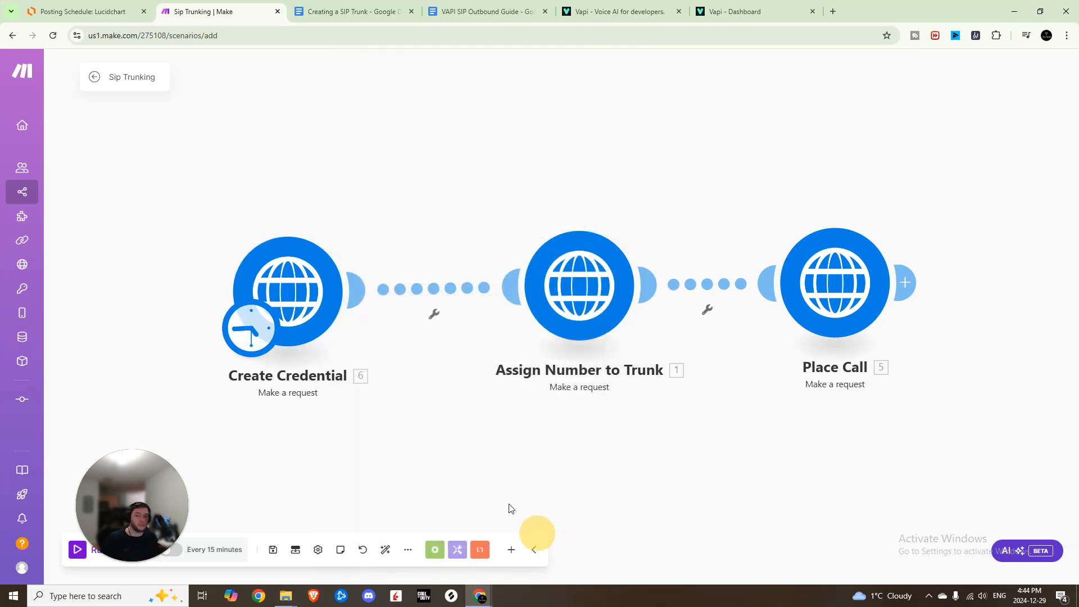
click(311, 276)
scroll(506, 405, down, 5)
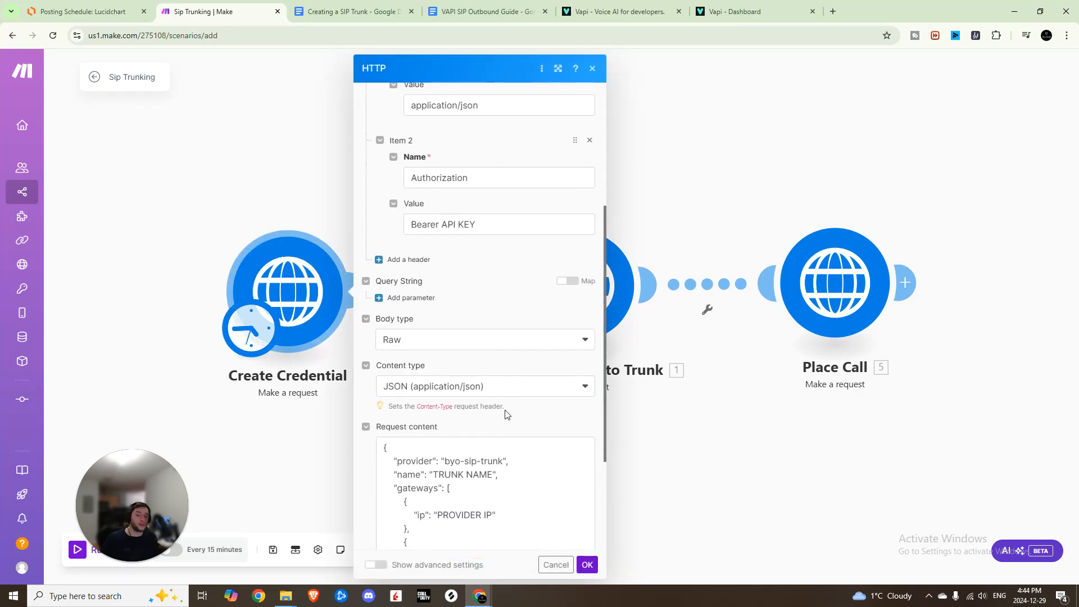
Close the Create Credential settings and open the Assign Number to Trunk module to examine its URL.
click(586, 565)
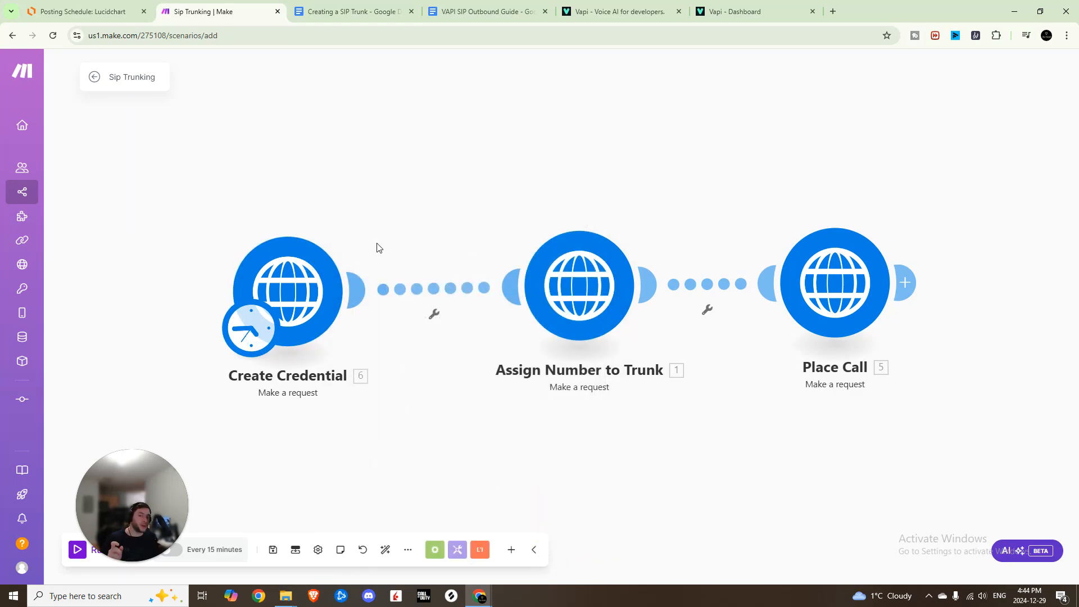
drag(614, 430, 494, 448)
click(417, 275)
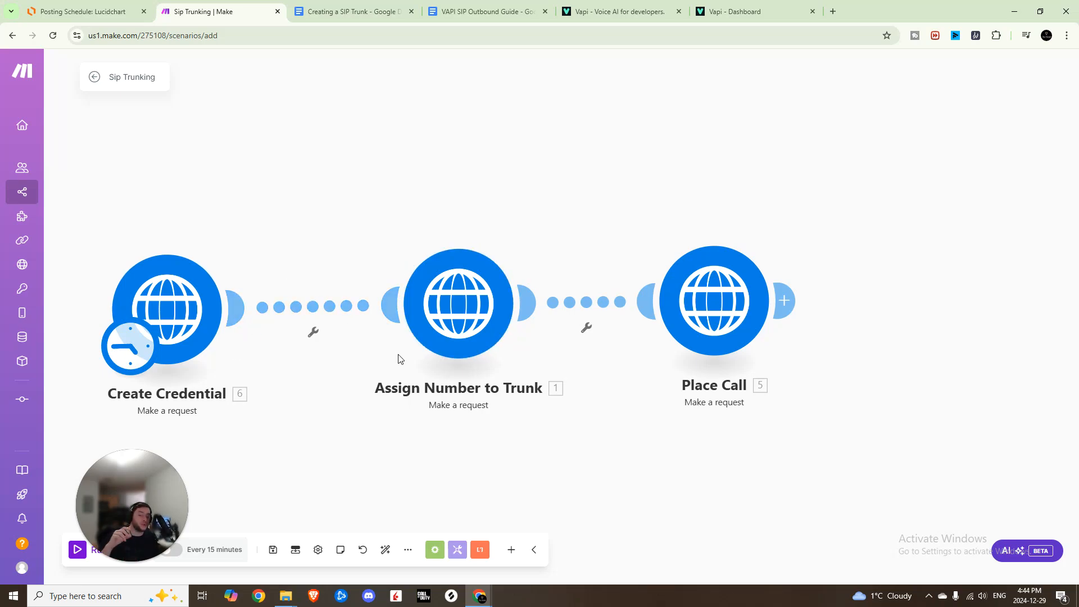
click(469, 282)
click(568, 155)
drag(568, 156, 715, 144)
click(705, 158)
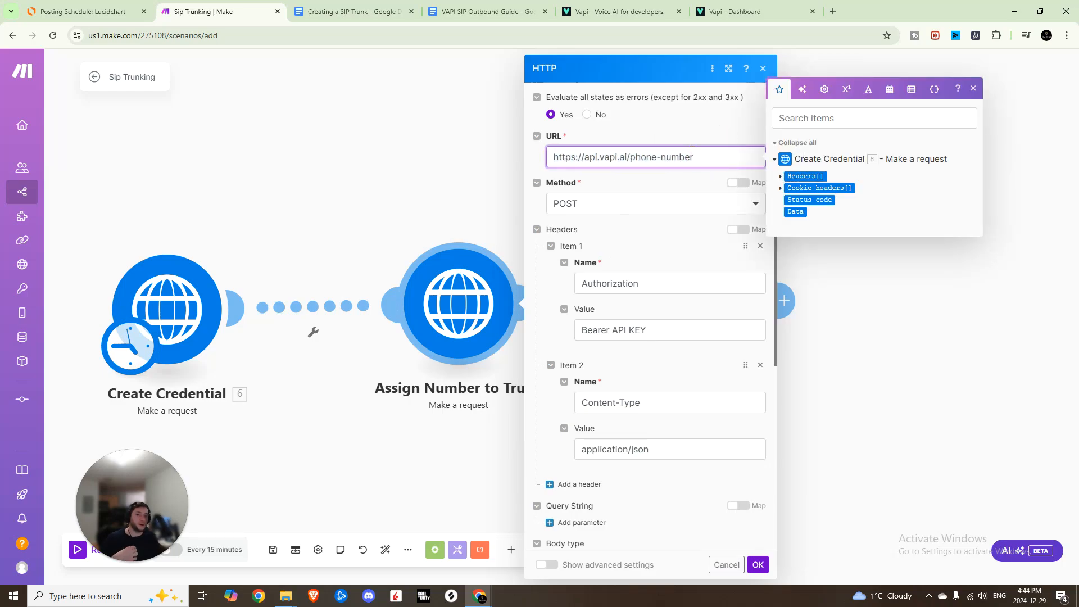
click(974, 87)
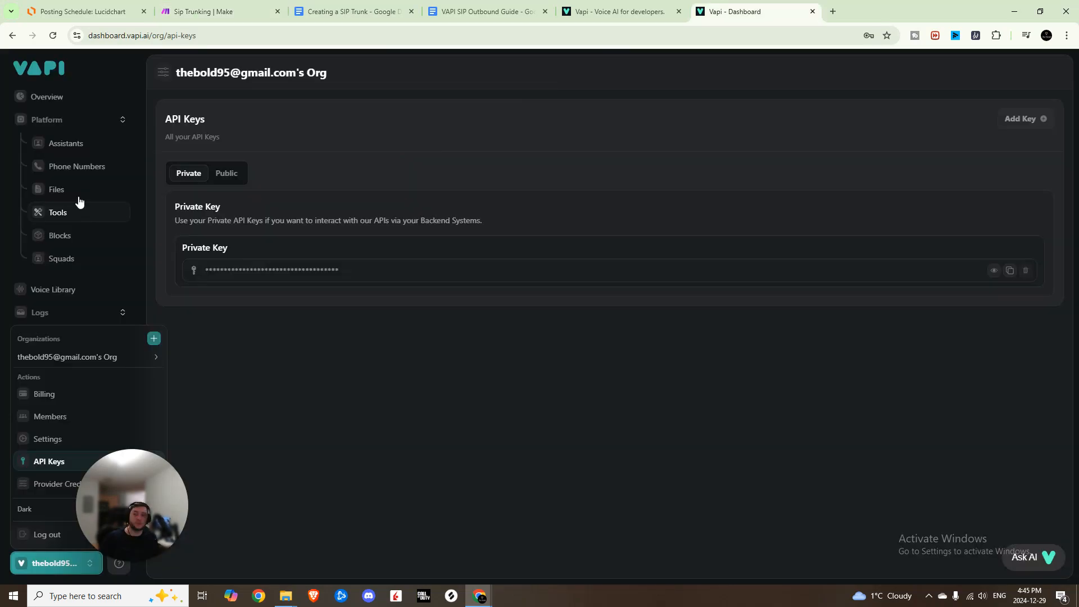
Open the Vapi Phone Numbers page and copy the imported phone number's ID.
click(78, 166)
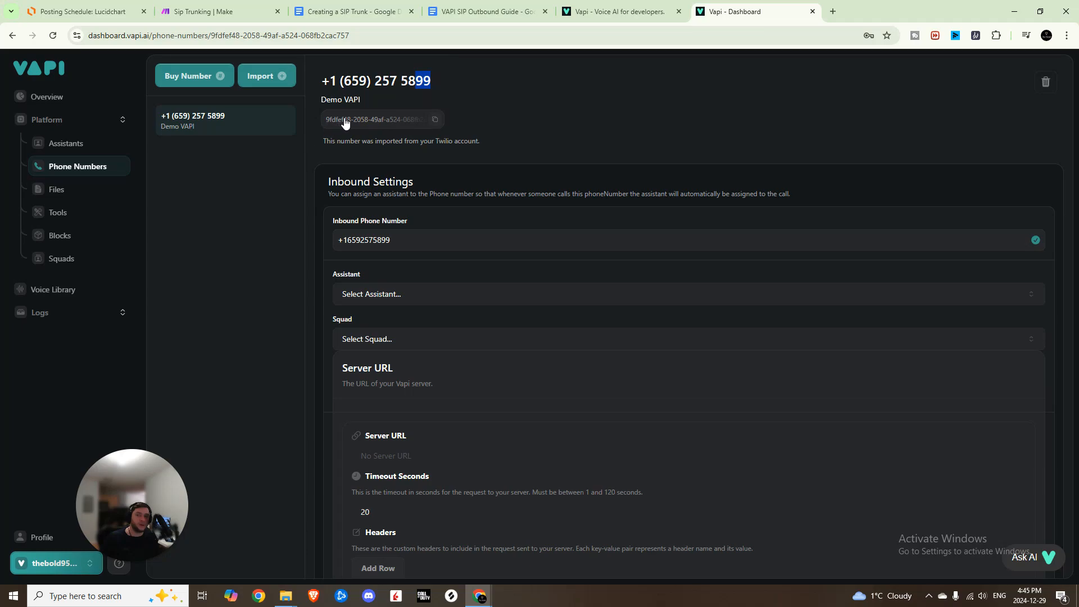
click(428, 112)
click(487, 117)
drag(181, 173, 235, 339)
click(235, 283)
click(214, 11)
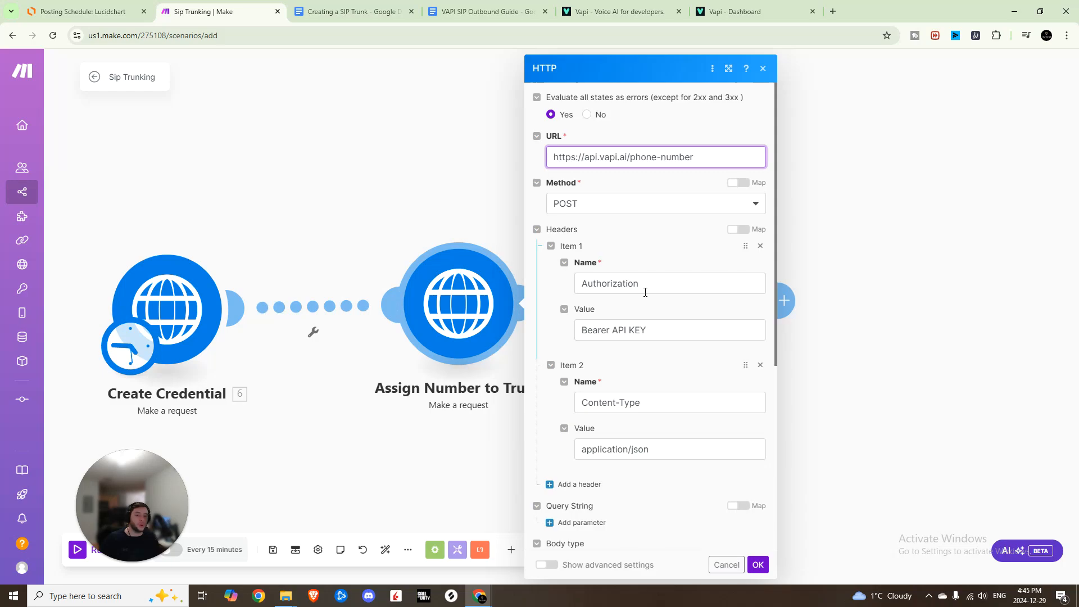
In the Assign Number to Trunk request content, set the name to "Target Dial BYO SIP Trunk".
click(640, 327)
drag(647, 330, 612, 329)
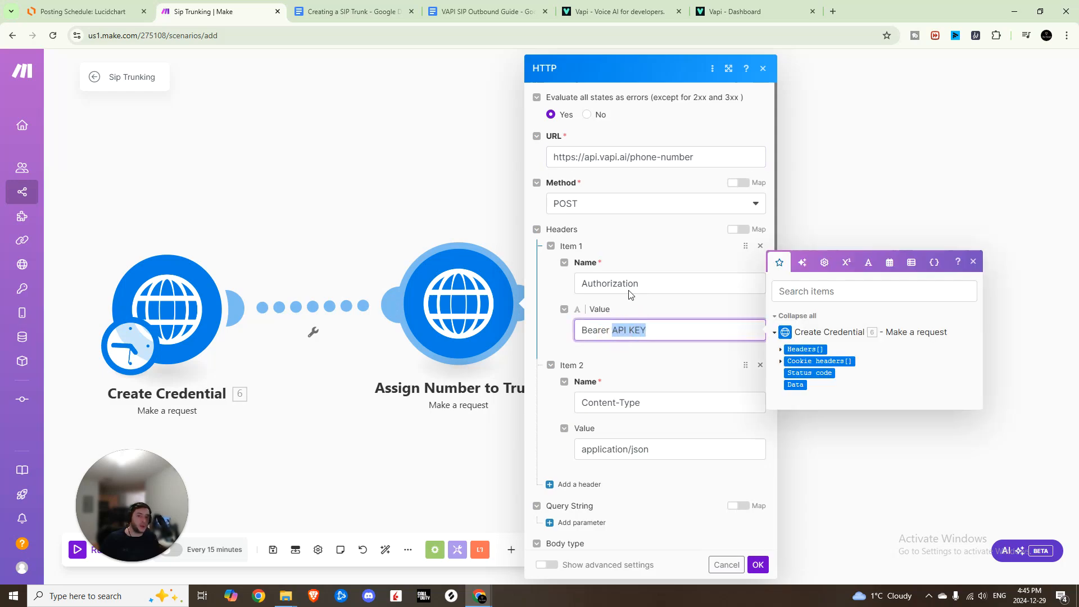
scroll(628, 281, down, 5)
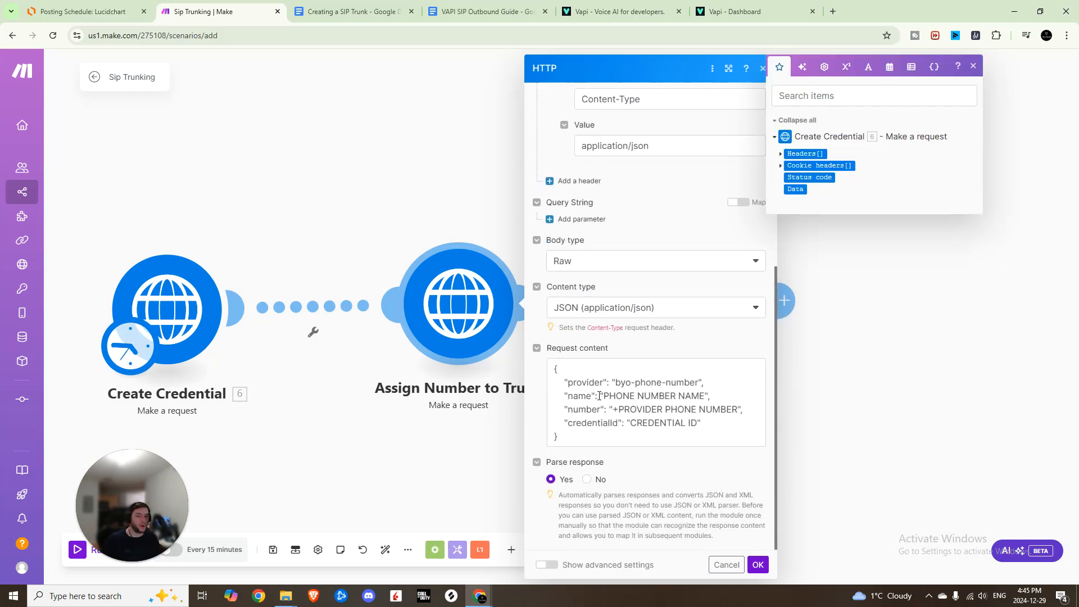
mouse_move(561, 381)
mouse_down()
mouse_move(706, 381)
mouse_move(540, 385)
mouse_up()
click(714, 378)
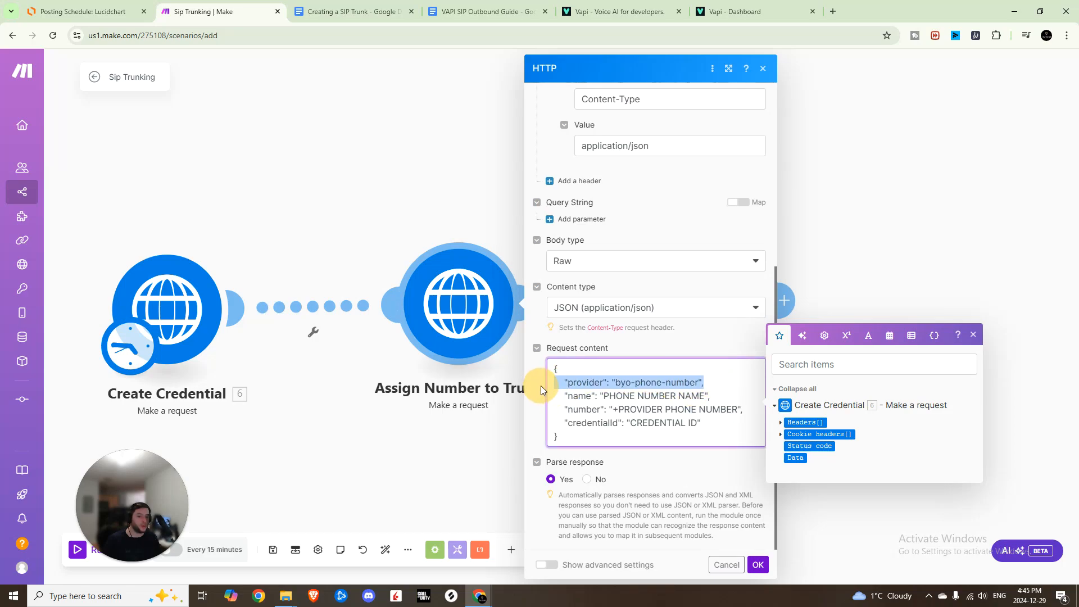
drag(606, 396, 703, 390)
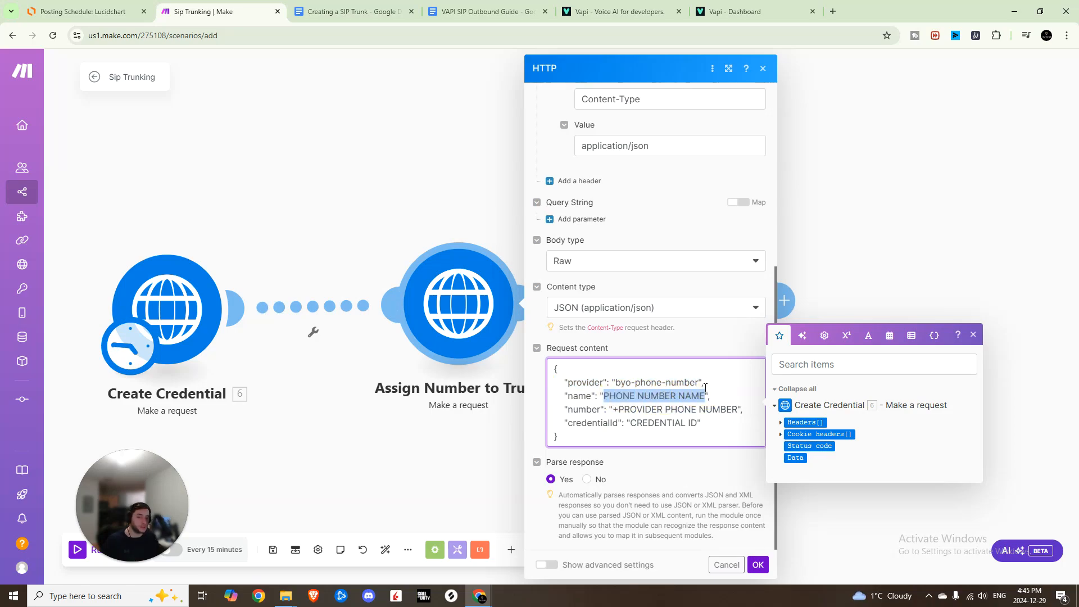
text(Target )
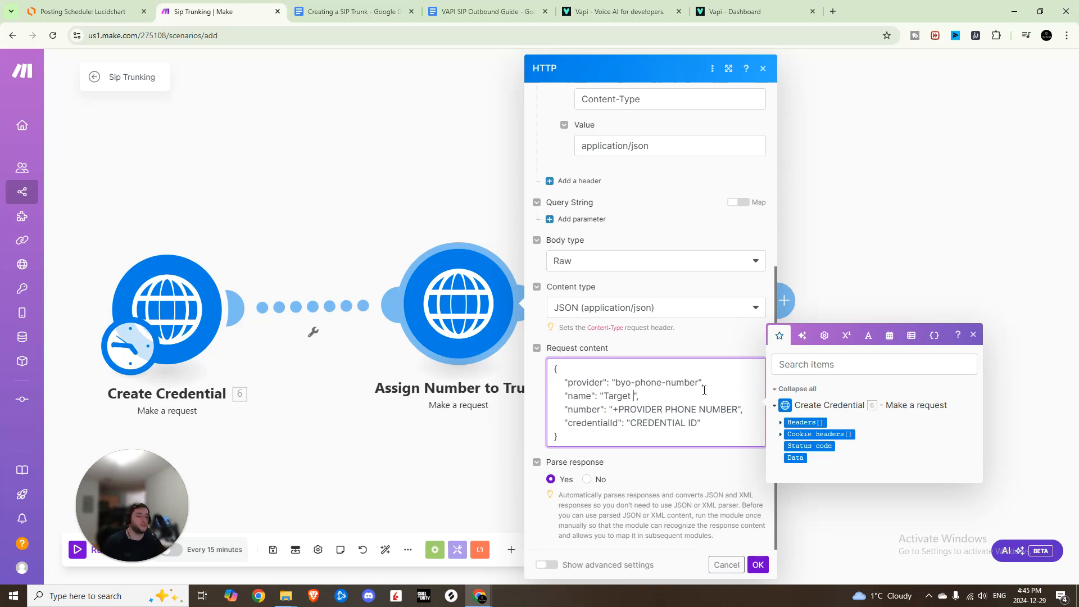
text(Dial BYO )
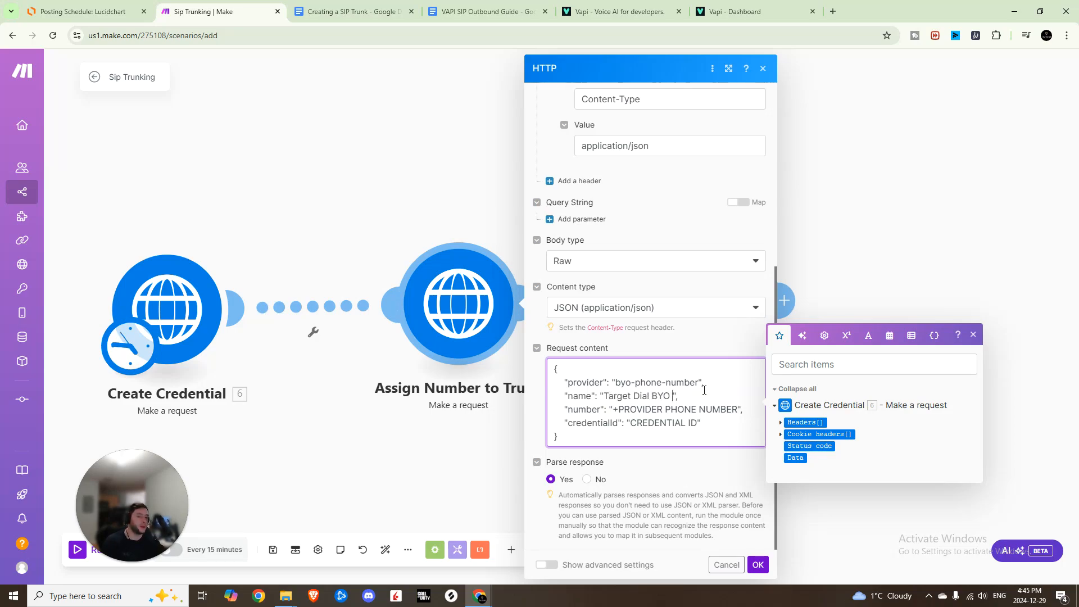
text(SIp)
key(BackSpace)
text(P Trunk)
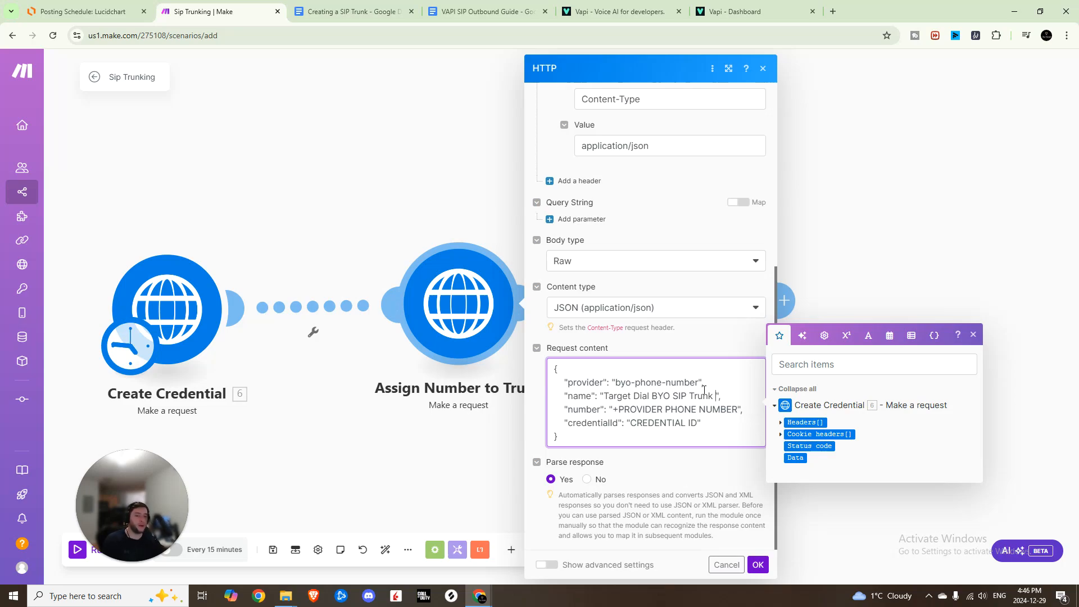
Review the request's number and credentialId placeholders, then close the Assign Number to Trunk settings.
drag(621, 411, 737, 409)
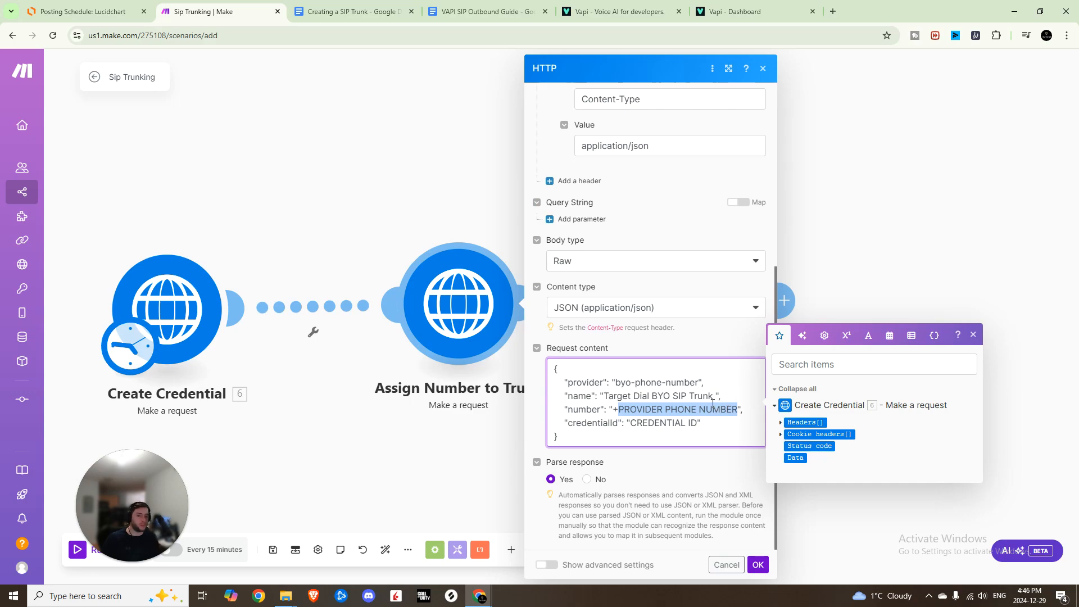
drag(630, 422, 697, 424)
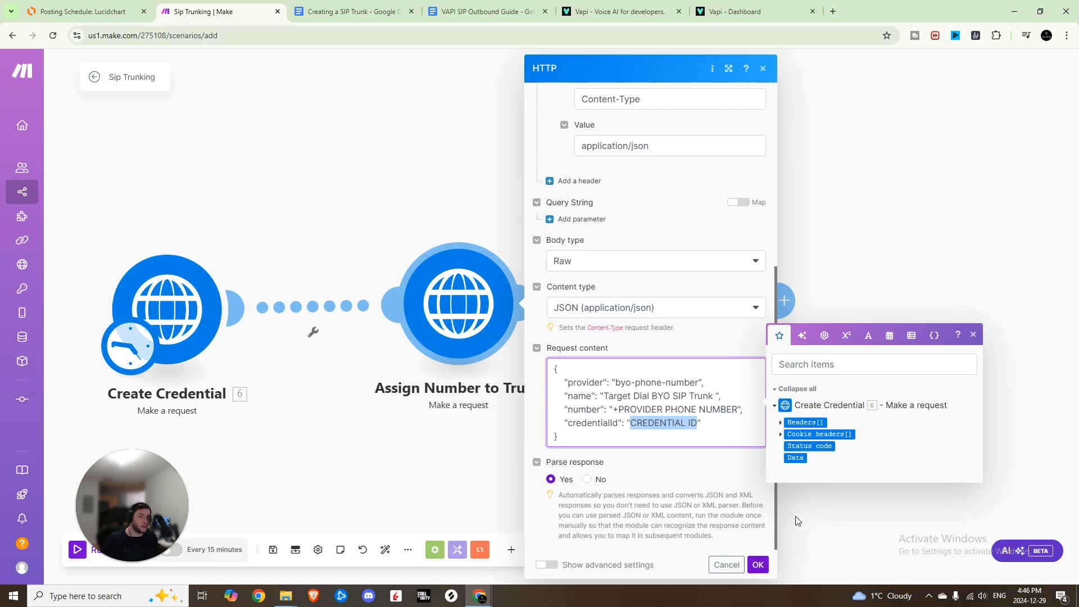
double_click(640, 428)
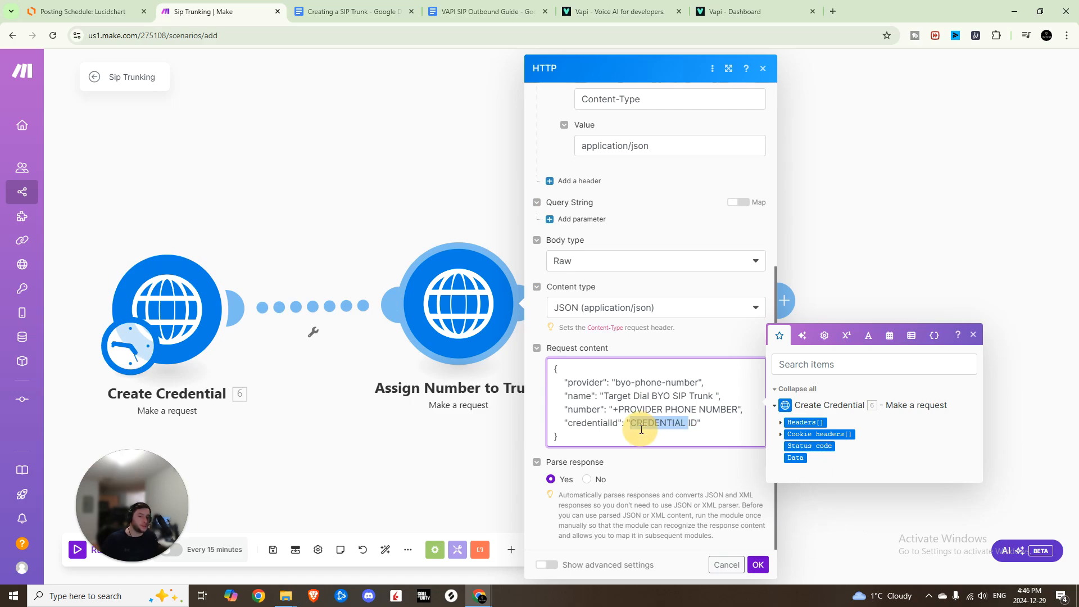
drag(697, 426, 628, 429)
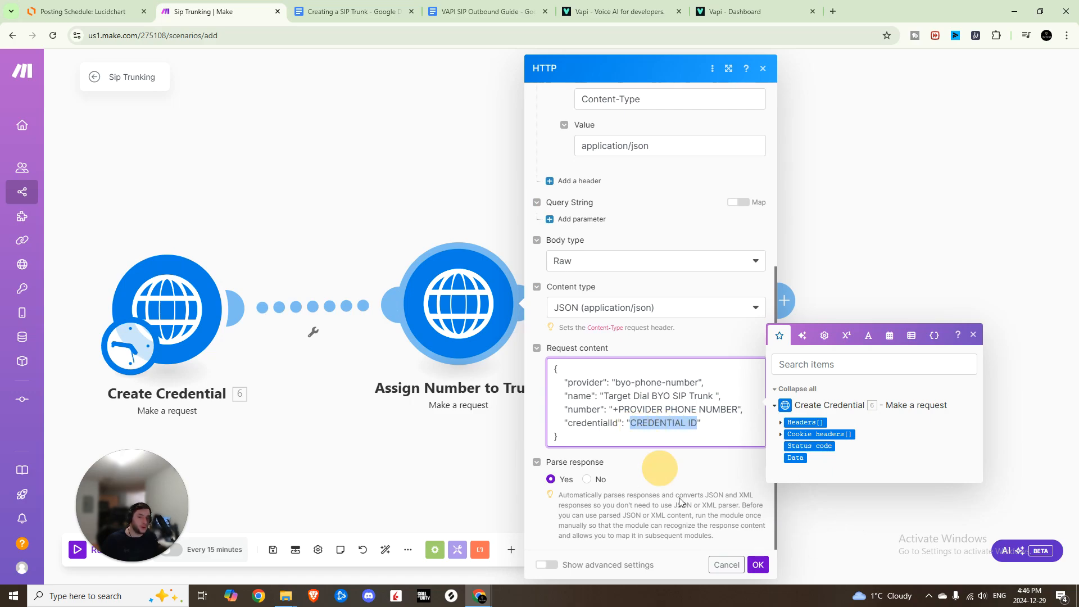
click(758, 567)
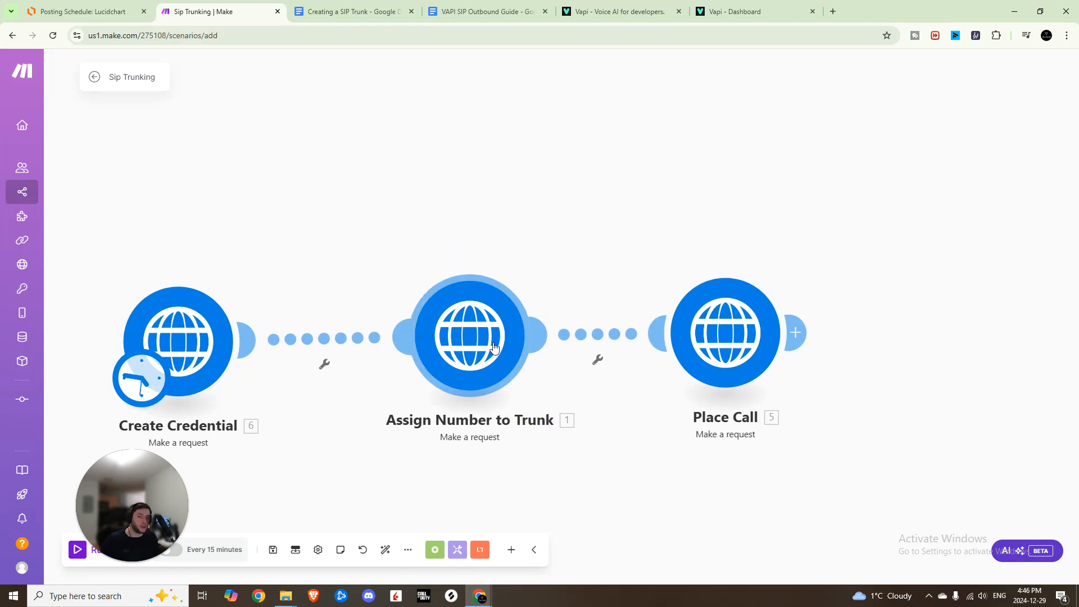
right_click(498, 341)
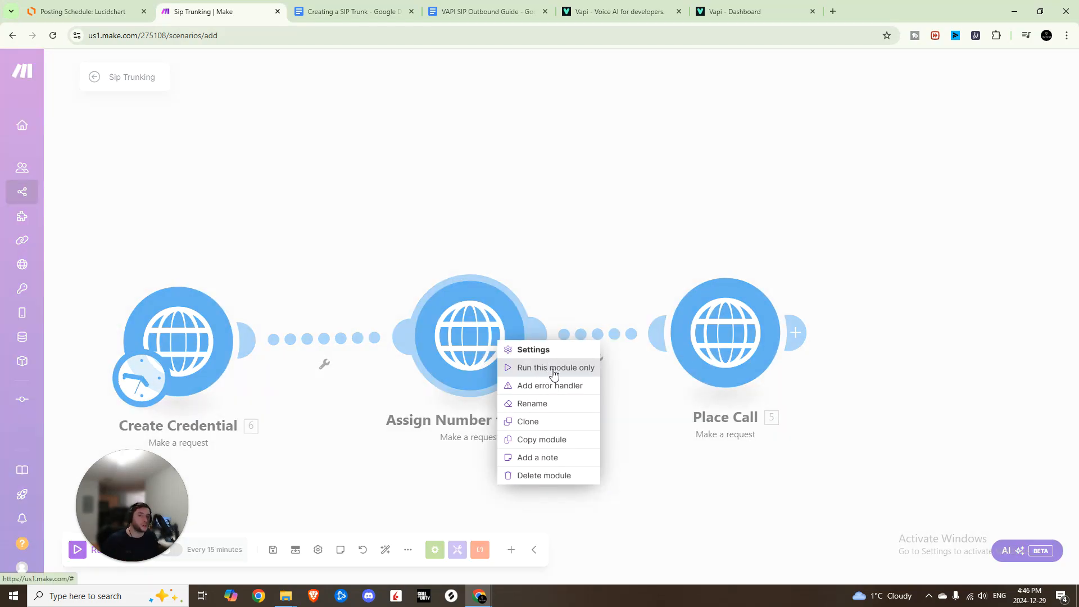
click(599, 249)
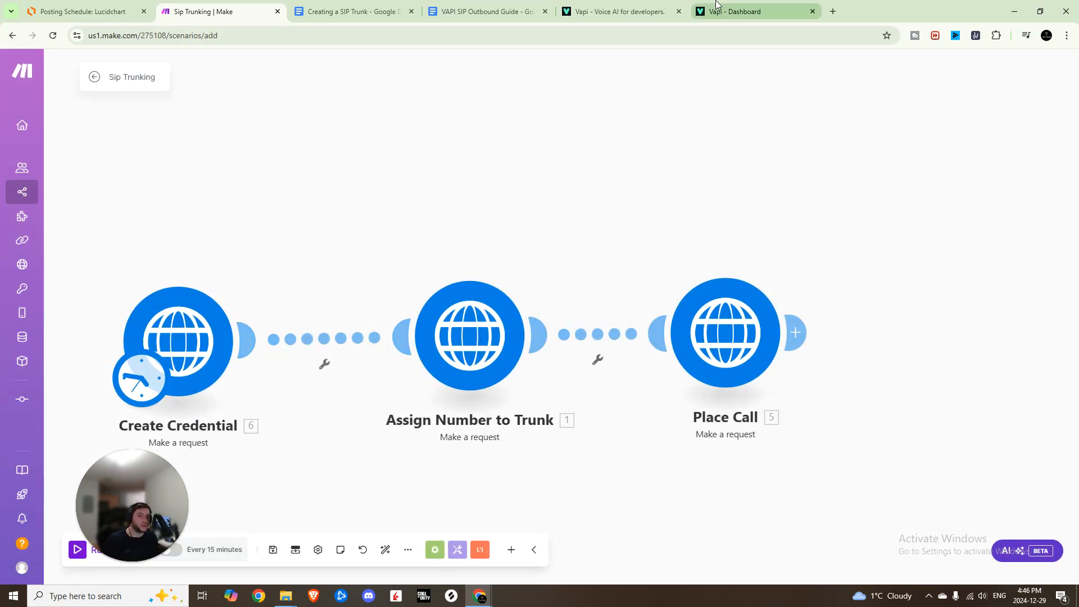
Copy the phone number's ID again from the Vapi phone number page.
click(730, 11)
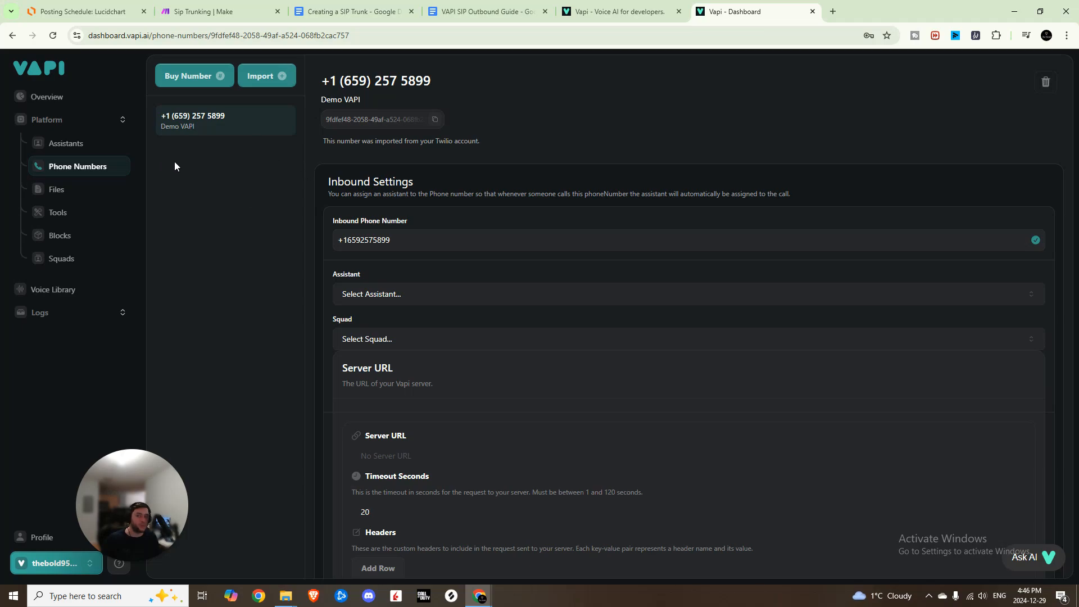
drag(324, 121, 436, 130)
click(482, 116)
key(ctrl+2)
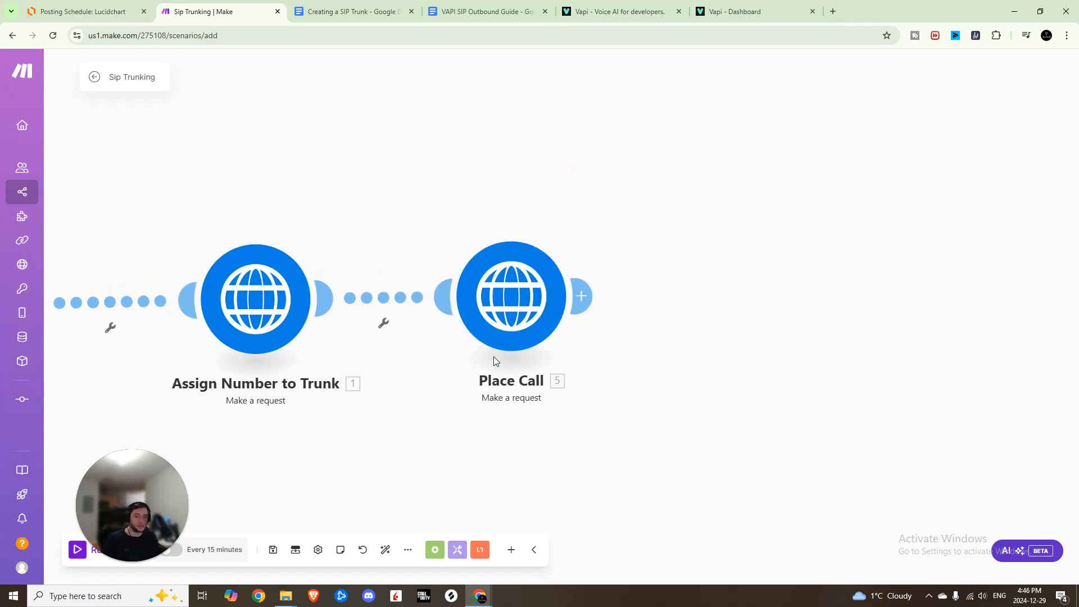
Open the Place Call module and examine its URL, Authorization header and request content JSON.
click(512, 310)
drag(766, 154, 588, 157)
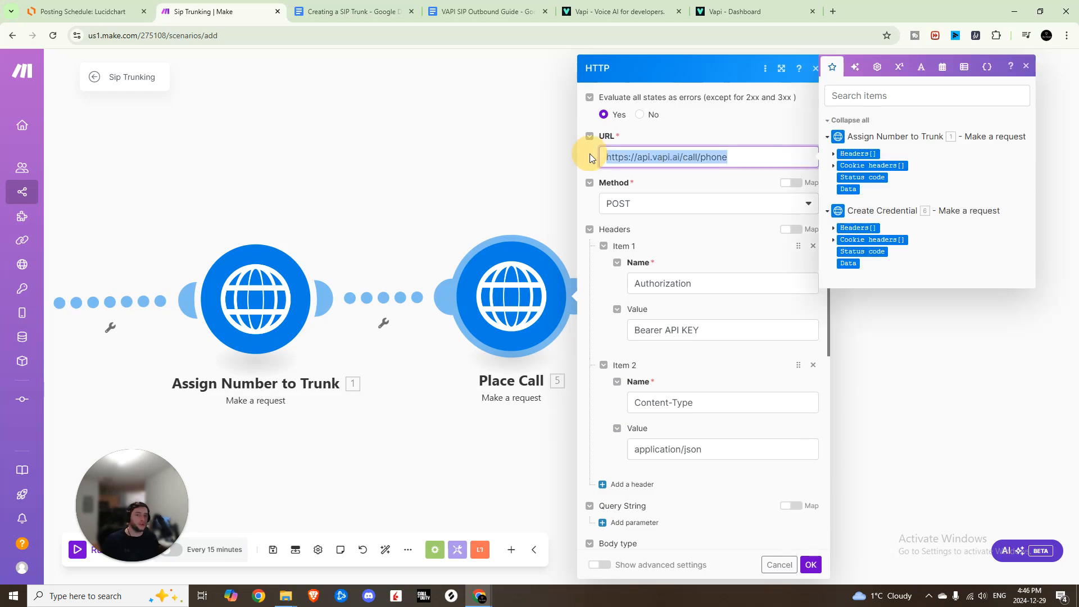
click(726, 160)
click(1025, 66)
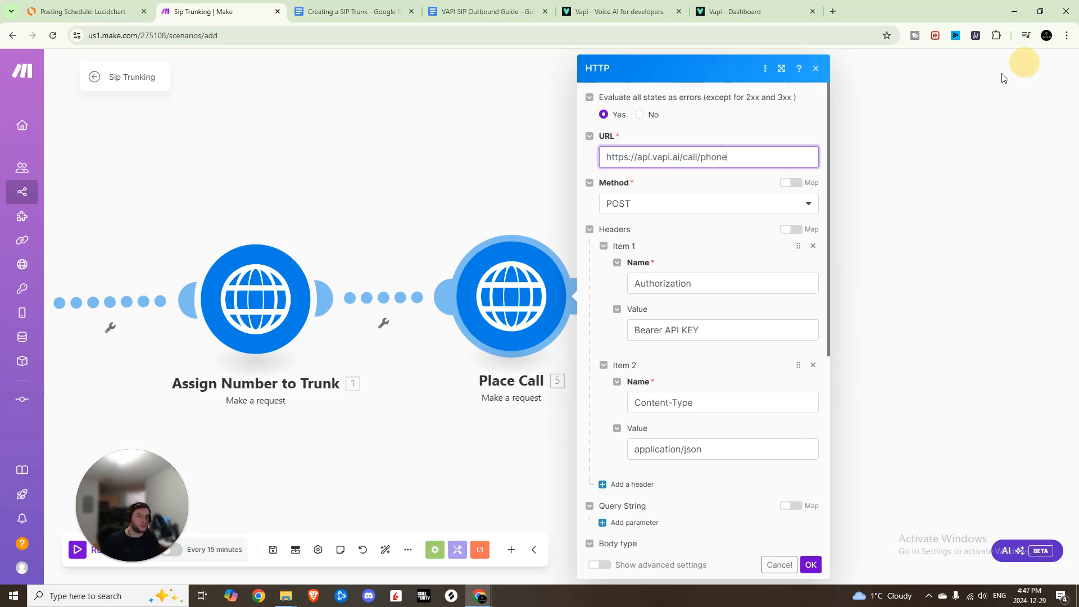
scroll(668, 277, down, 1)
drag(700, 274, 667, 277)
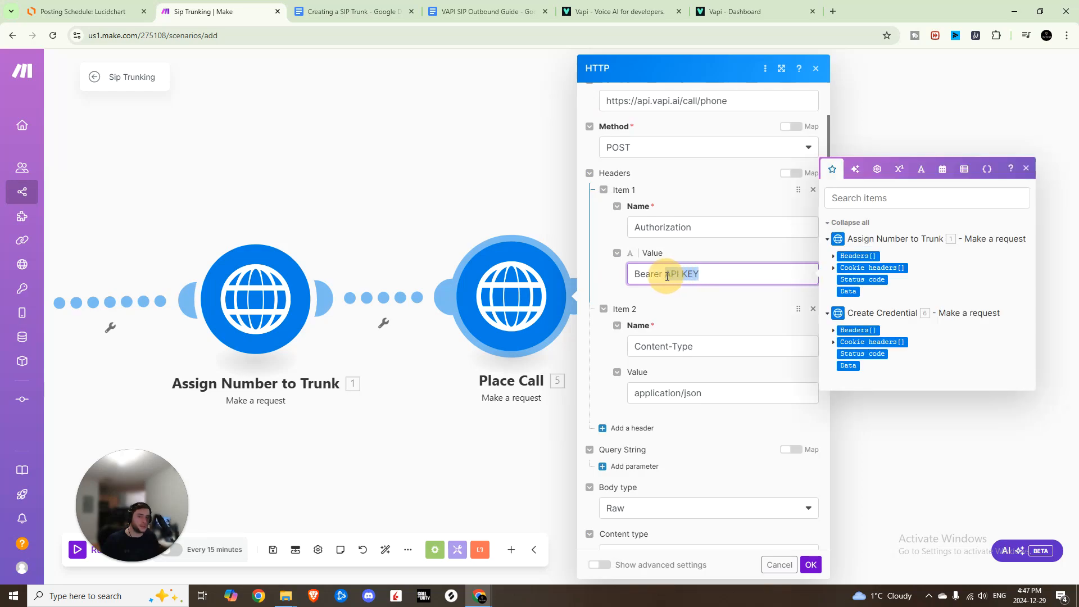
scroll(667, 277, down, 5)
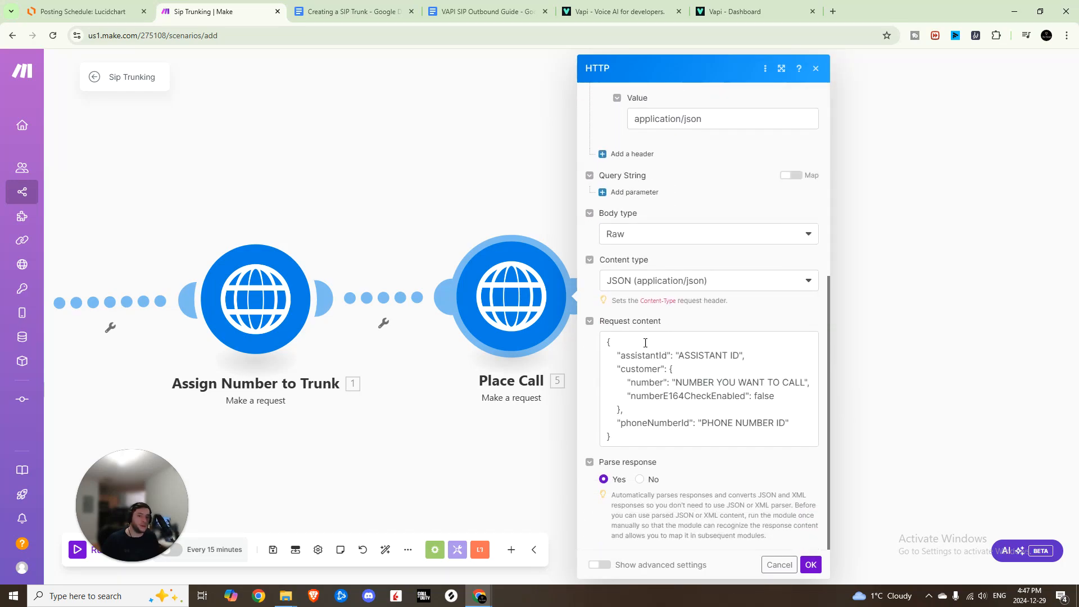
click(651, 344)
drag(607, 340, 636, 446)
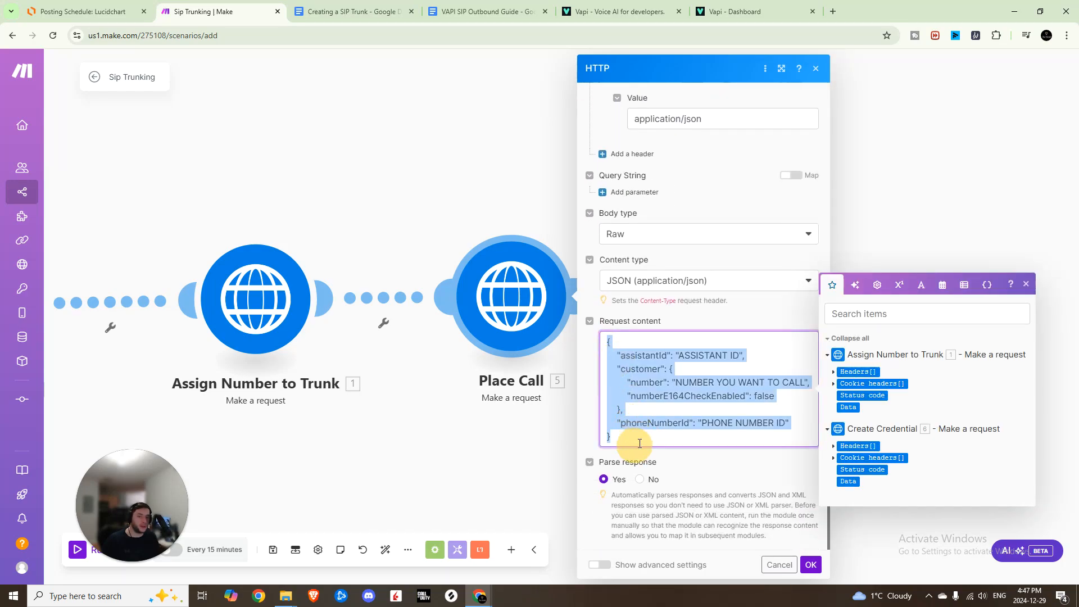
click(640, 443)
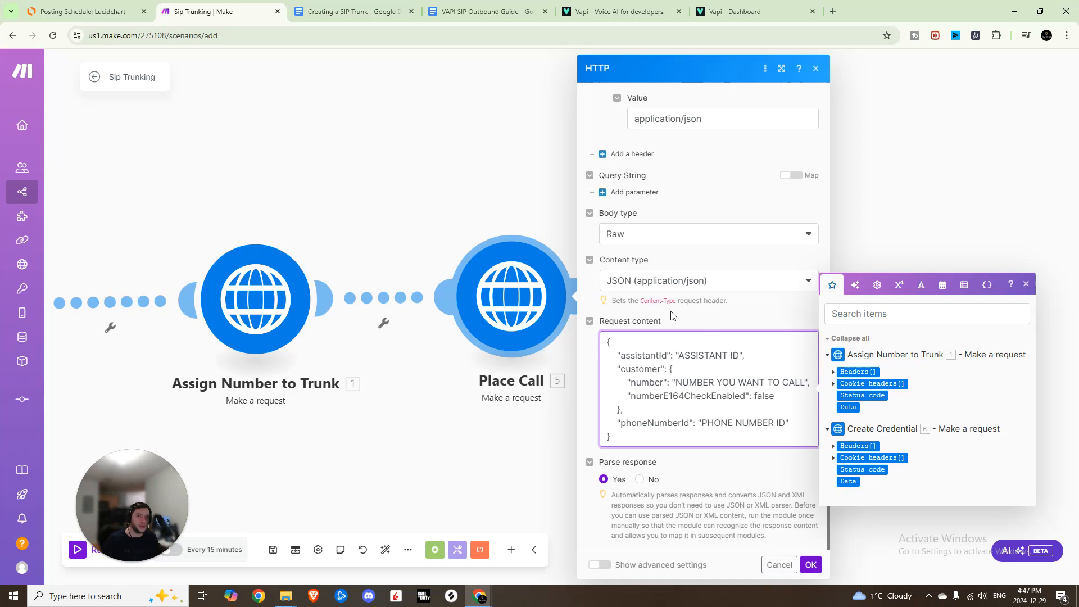
Compare the Vapi assistant and phone number IDs with the Place Call request's assistantId, number and phoneNumberId placeholders.
click(730, 11)
click(93, 148)
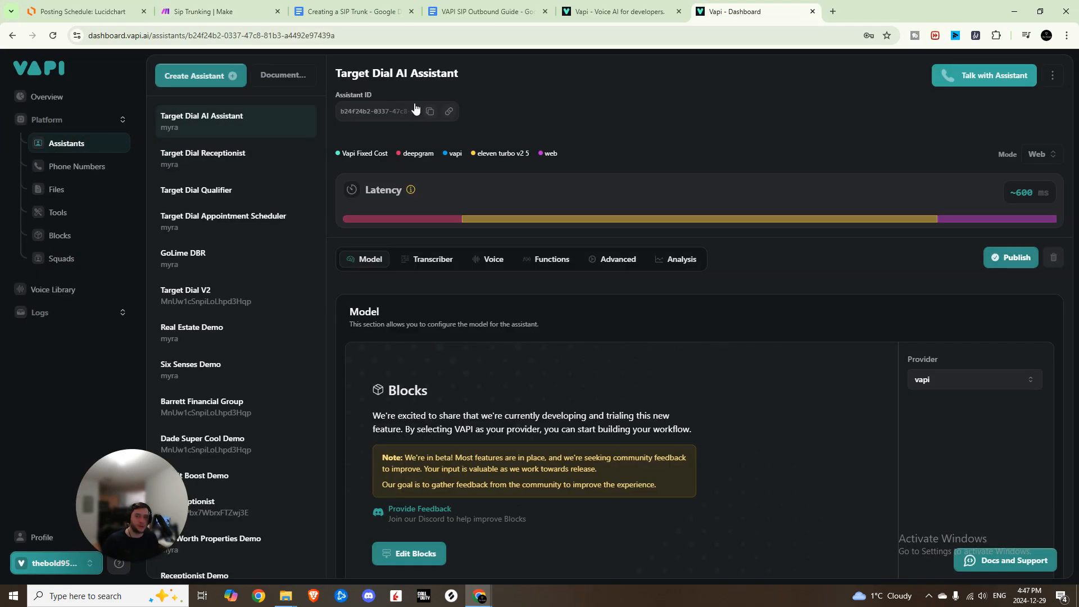
click(210, 11)
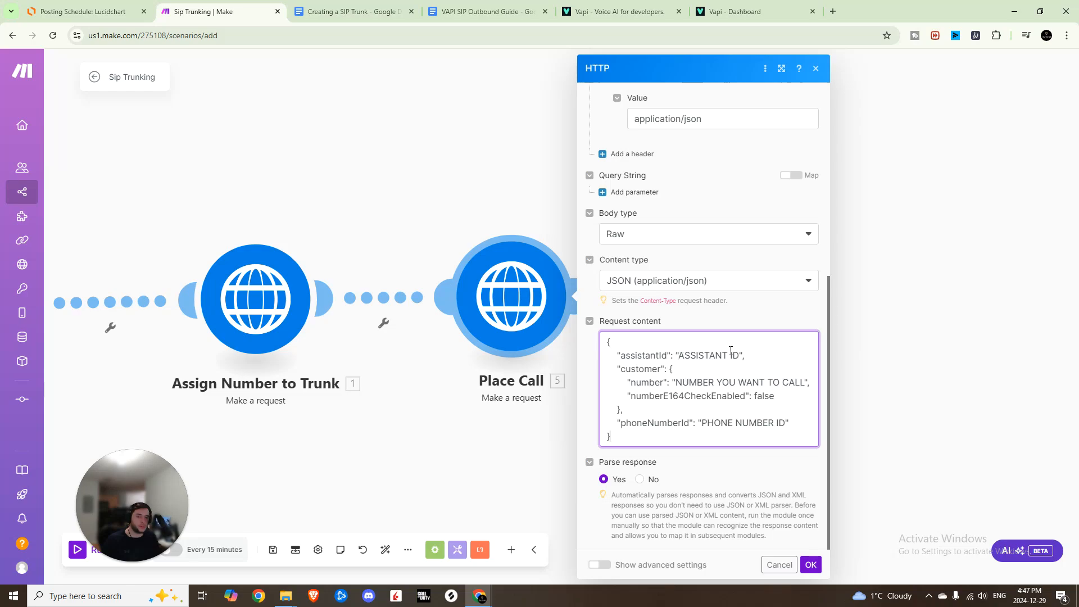
drag(675, 384, 804, 385)
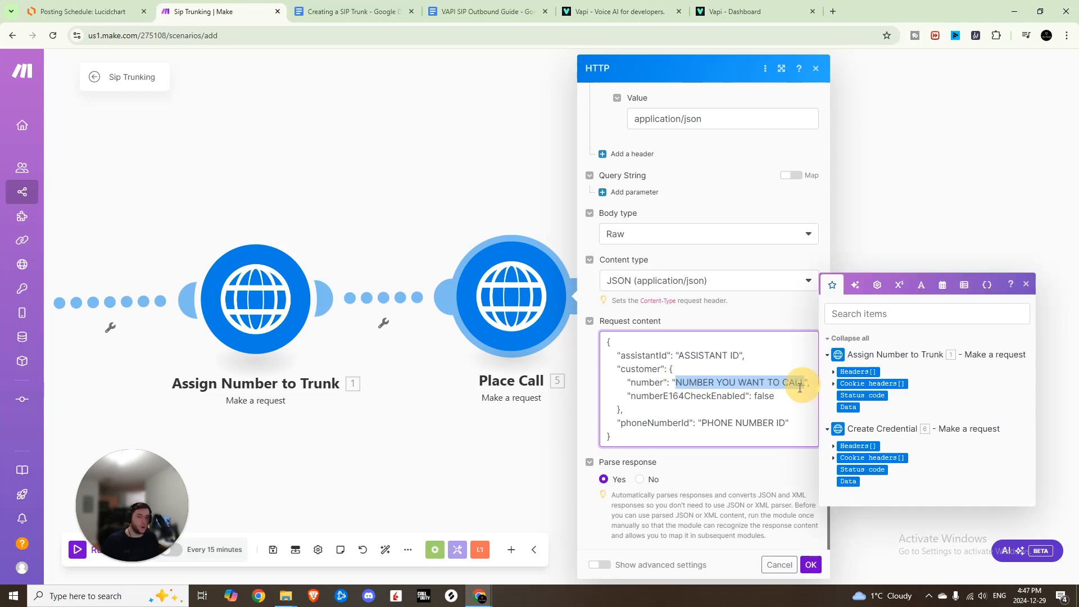
click(797, 388)
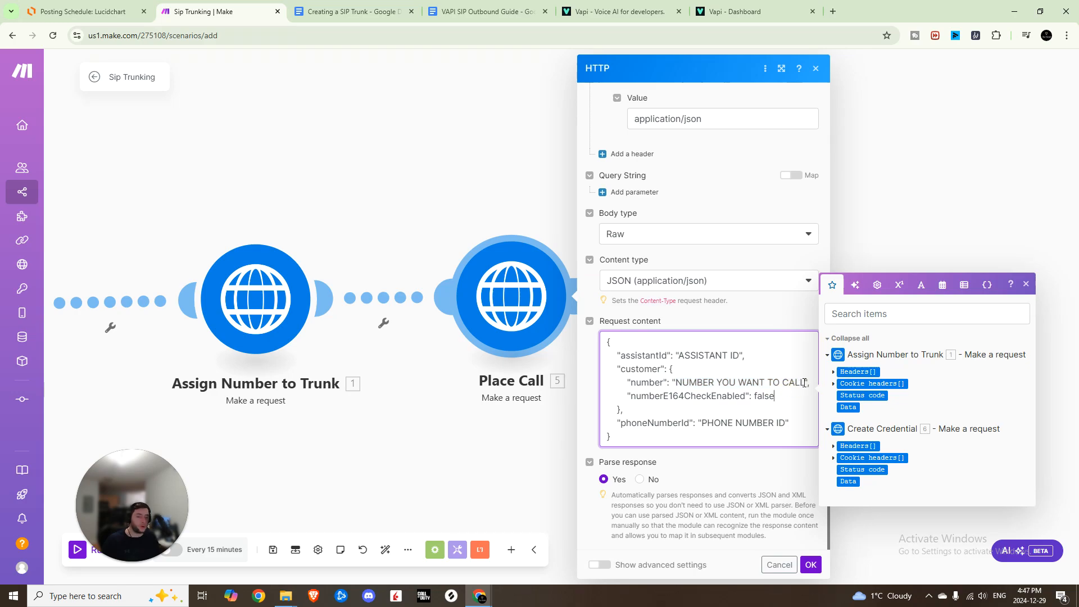
drag(805, 382, 676, 386)
click(668, 401)
drag(701, 423, 786, 423)
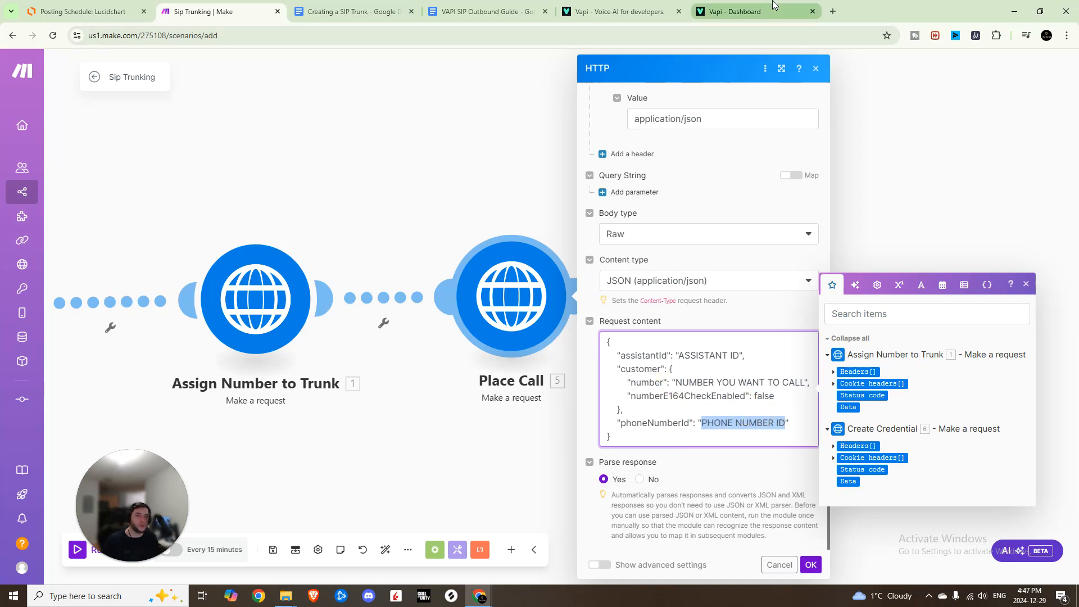
click(730, 11)
click(61, 166)
click(191, 138)
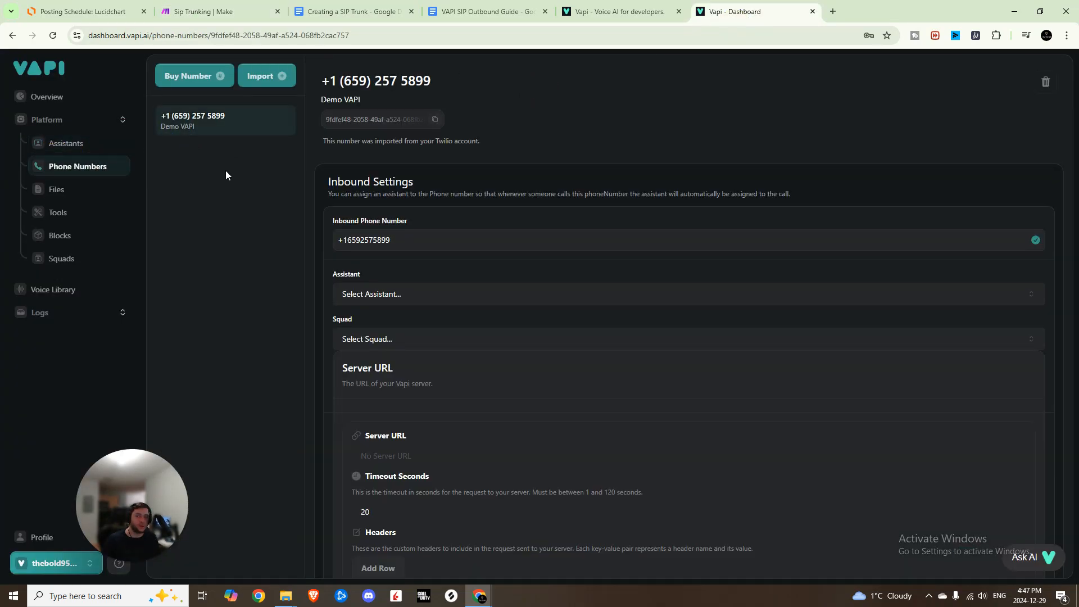
click(214, 11)
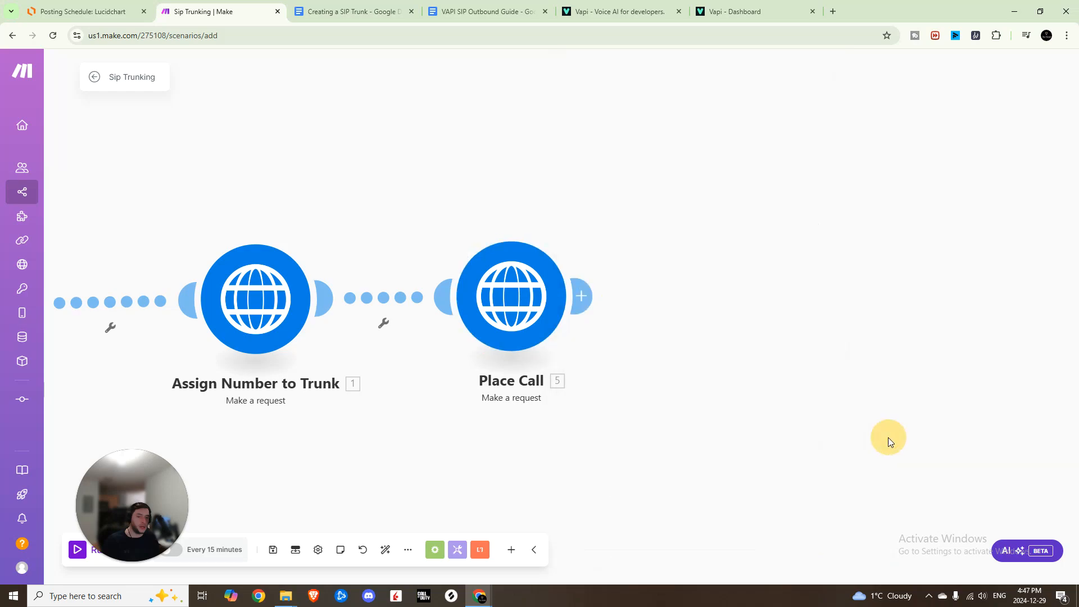
right_click(508, 302)
click(636, 224)
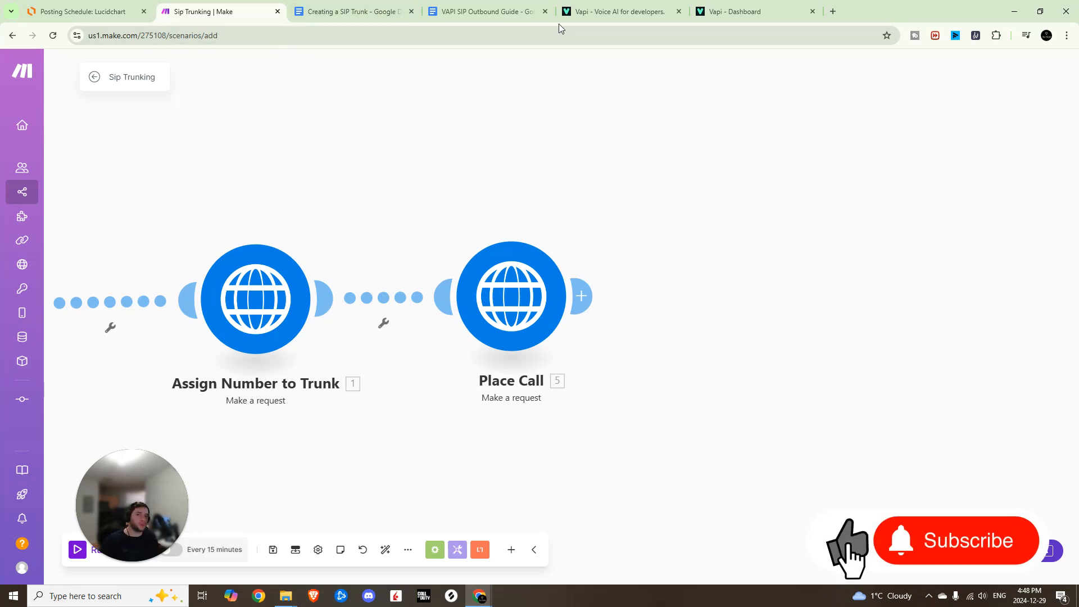
Open the No-Code Nation community in a new tab and browse its Starter Voice Agents course and community feed.
click(832, 11)
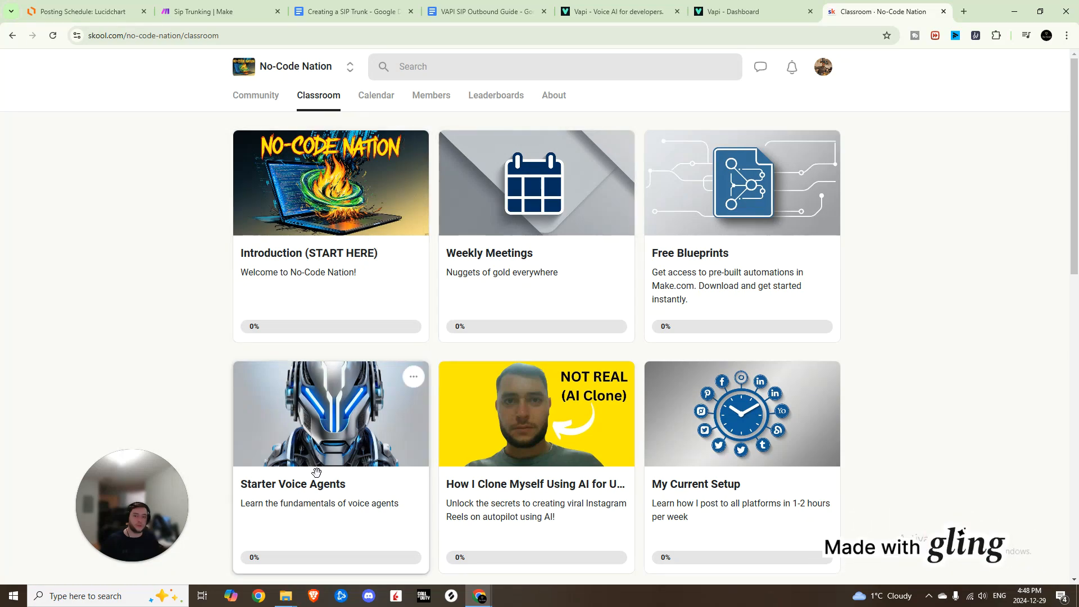
click(332, 415)
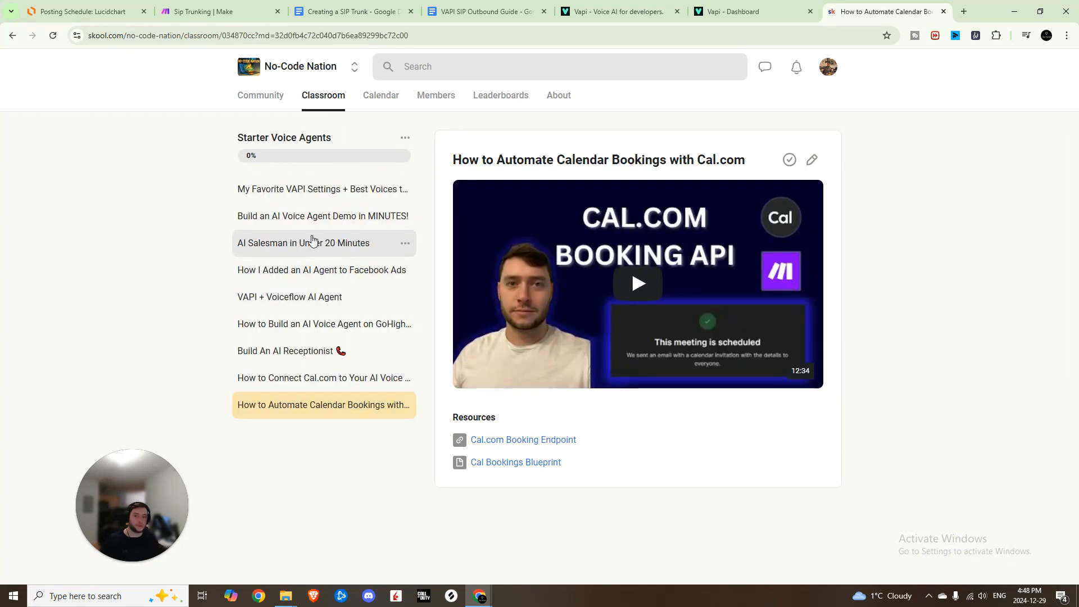
click(288, 387)
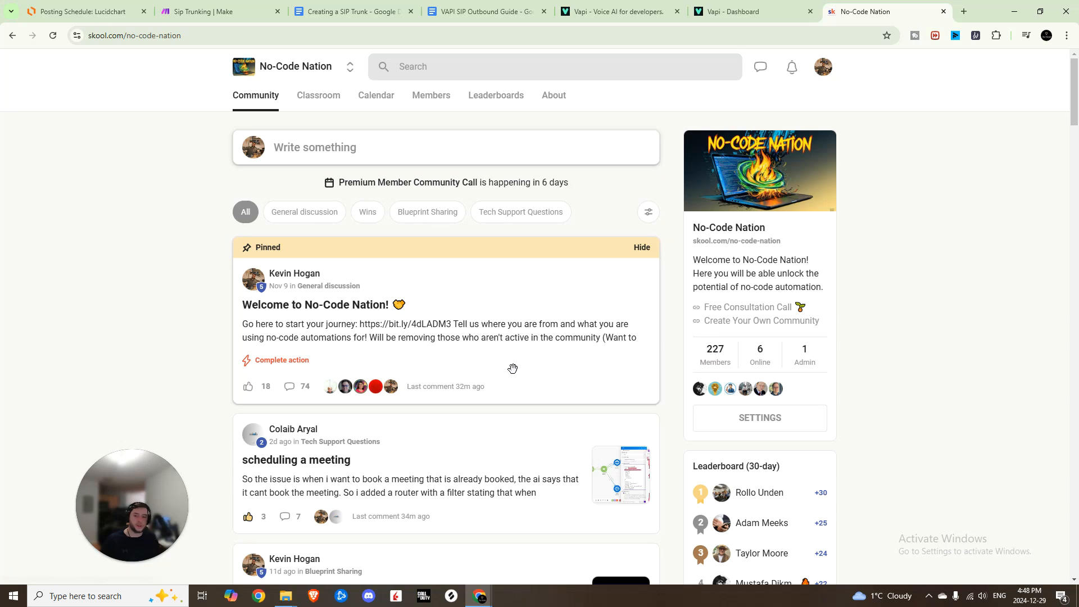
scroll(528, 348, down, 4)
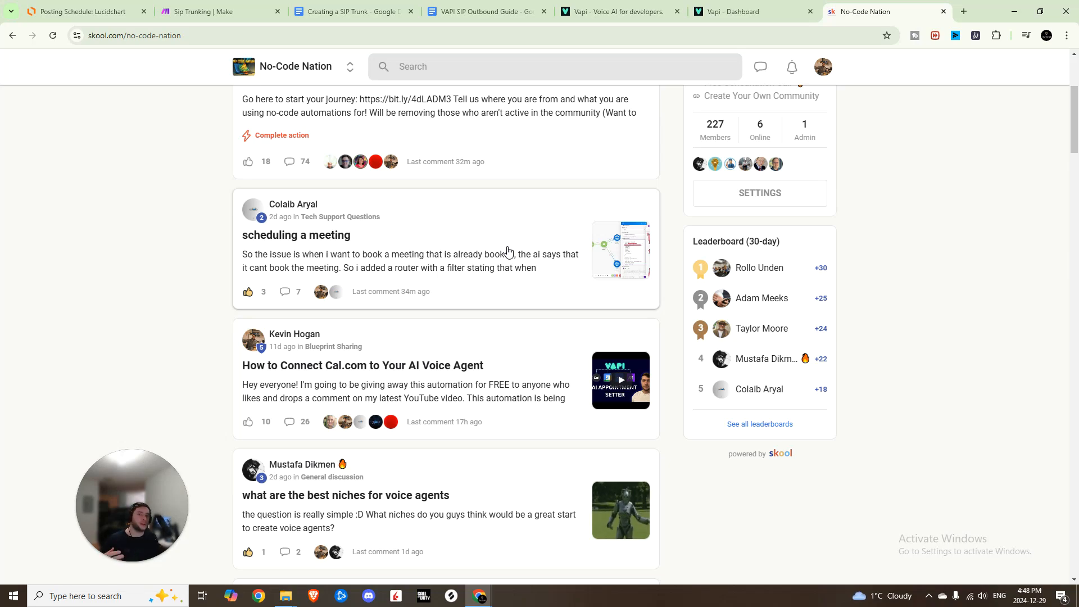
scroll(459, 267, up, 4)
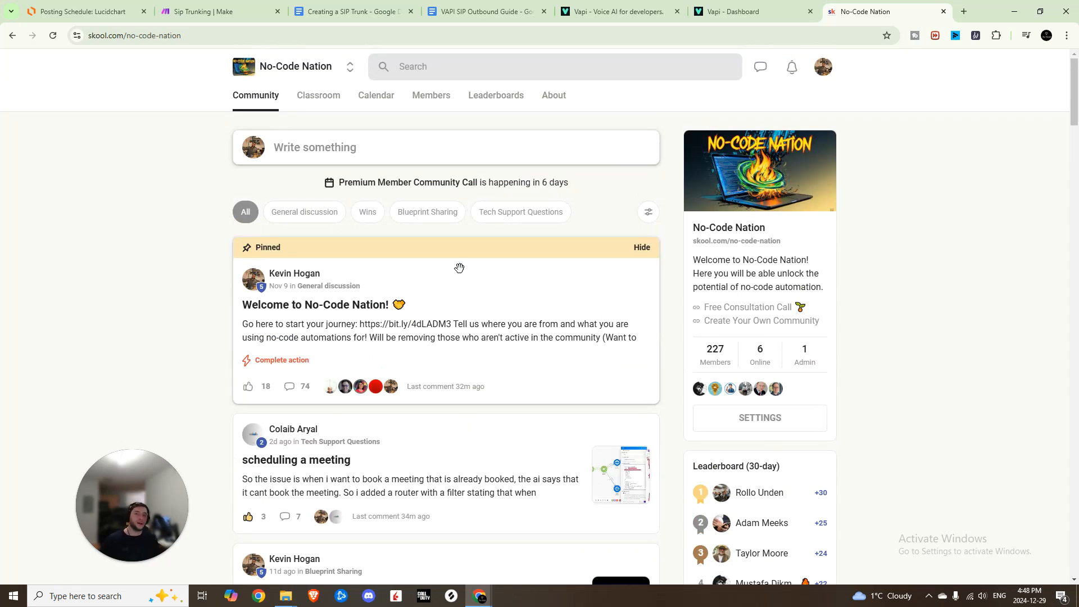